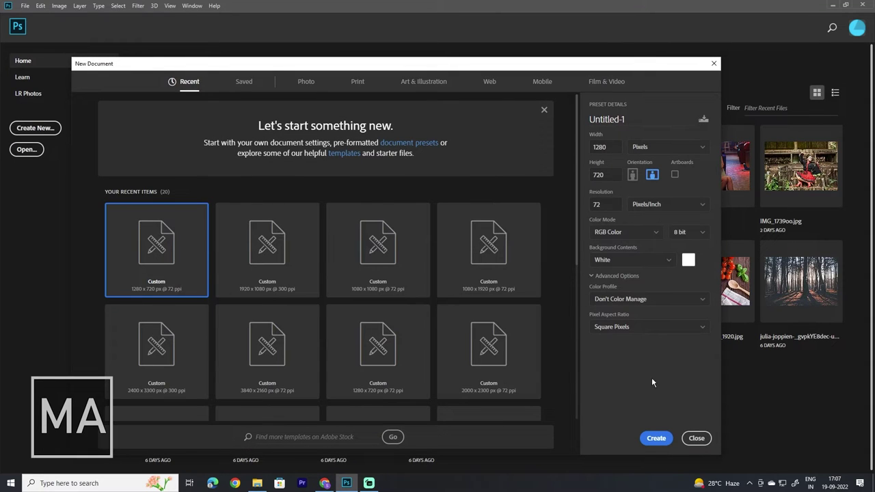
# Step: Create a 1280×720 document and add a Solid Color fill layer in hex 005460
pyautogui.click(657, 438)
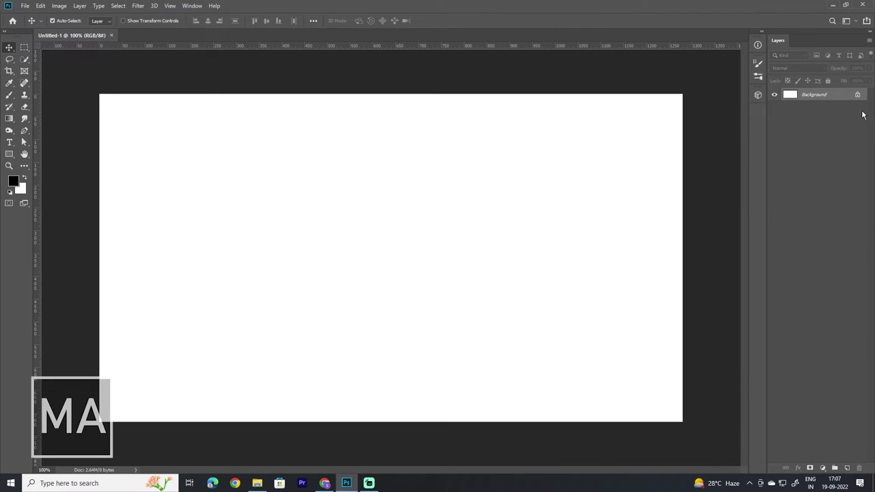
pyautogui.click(822, 469)
pyautogui.click(833, 311)
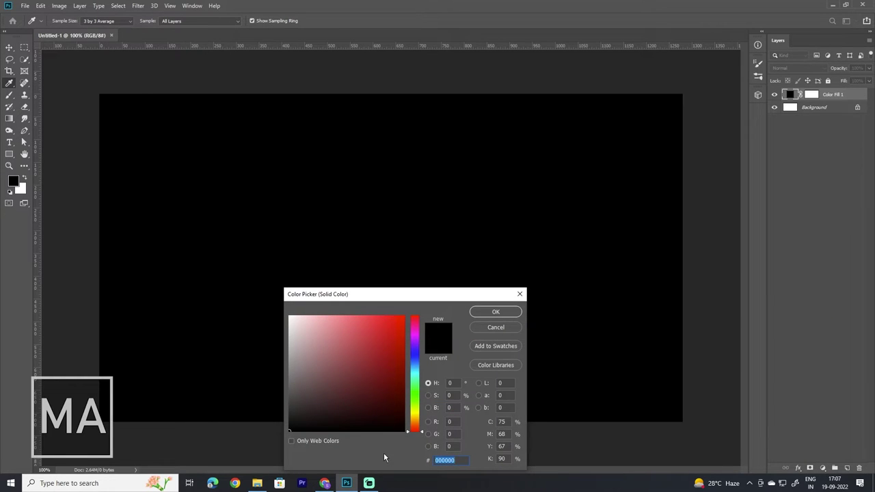
pyautogui.write('00546')
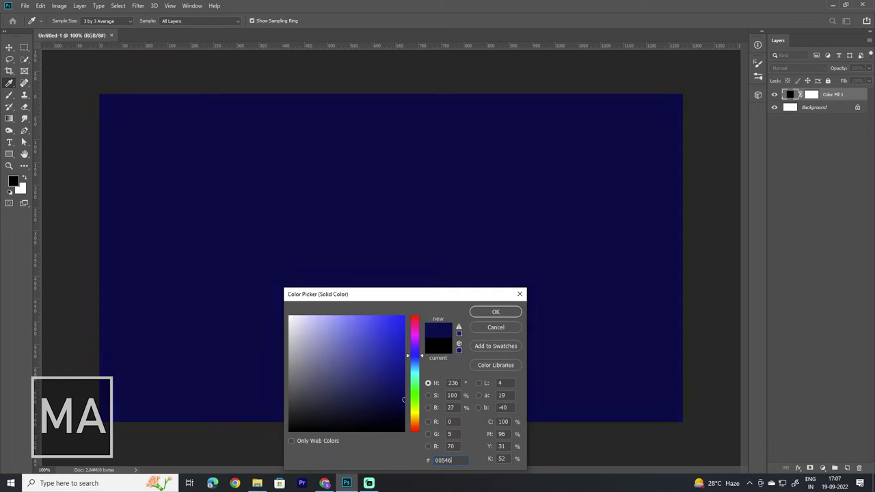
pyautogui.write('0')
pyautogui.click(496, 312)
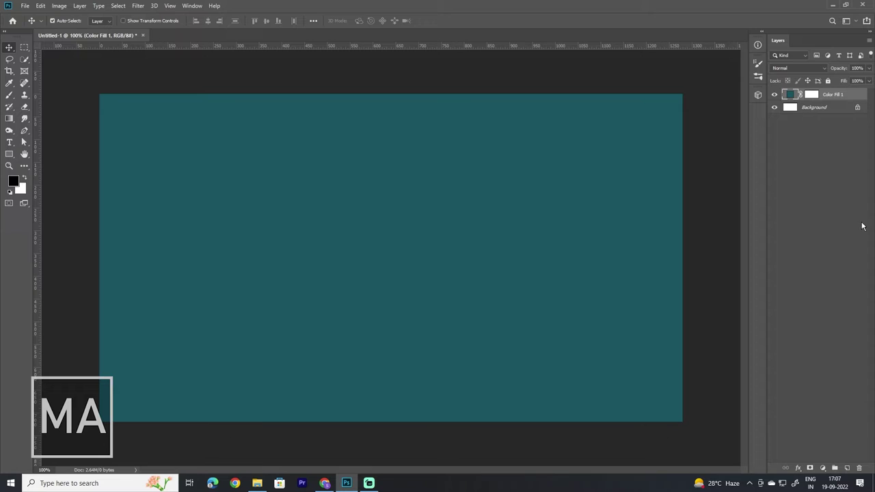
# Step: Add a new layer and paint a large soft white glow at the canvas centre
pyautogui.click(847, 467)
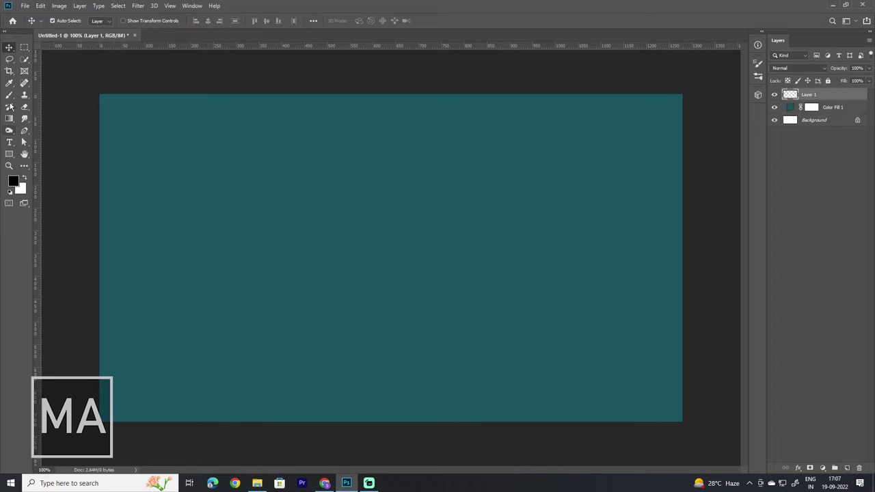
pyautogui.click(9, 95)
pyautogui.click(25, 177)
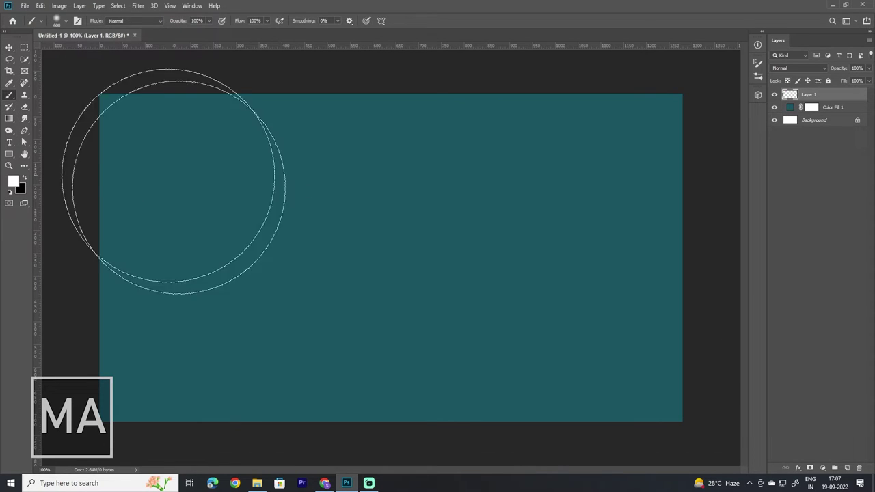
pyautogui.click(382, 260)
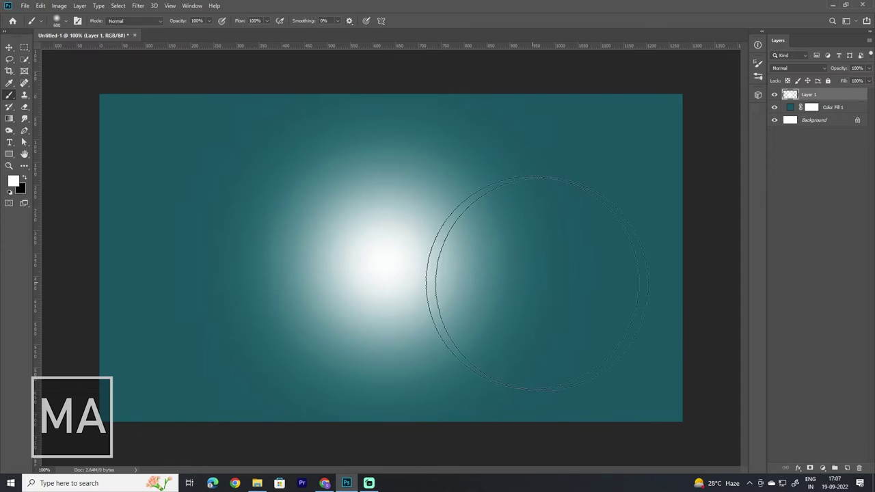
pyautogui.click(9, 47)
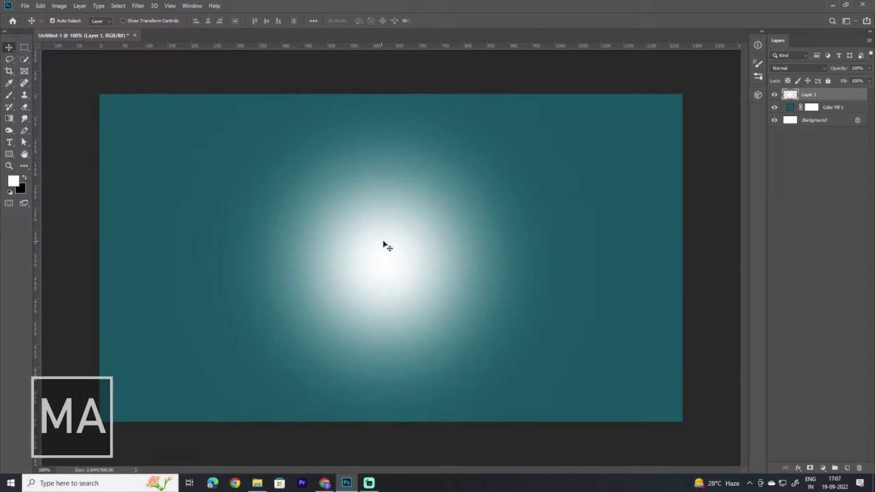
pyautogui.hotkey('ctrl', 't')
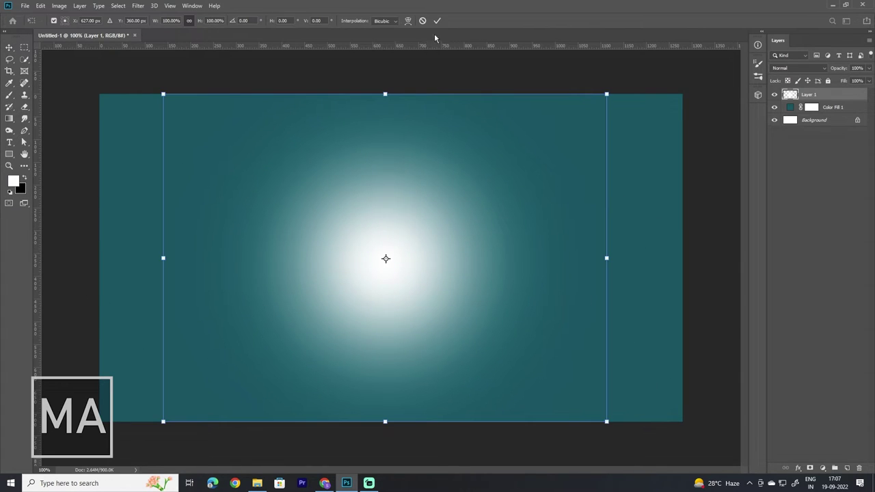
pyautogui.click(437, 21)
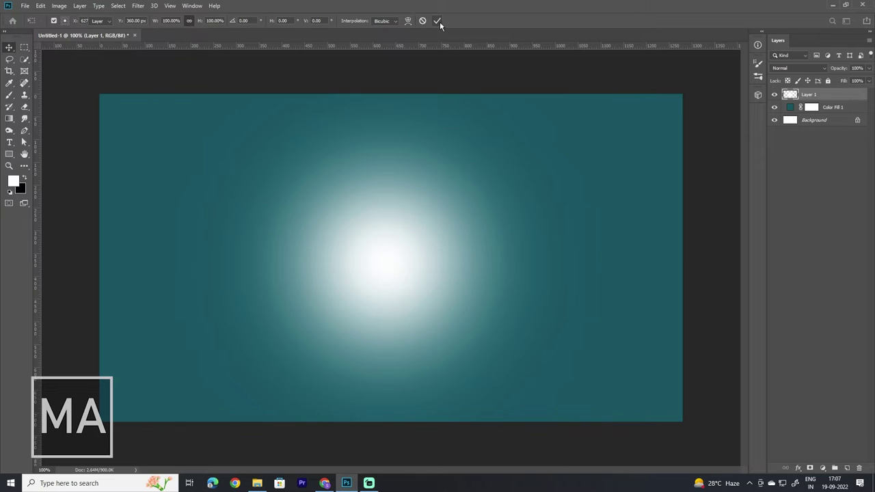
# Step: Unlock the background and align the glow layer to the canvas's horizontal centre
pyautogui.click(857, 120)
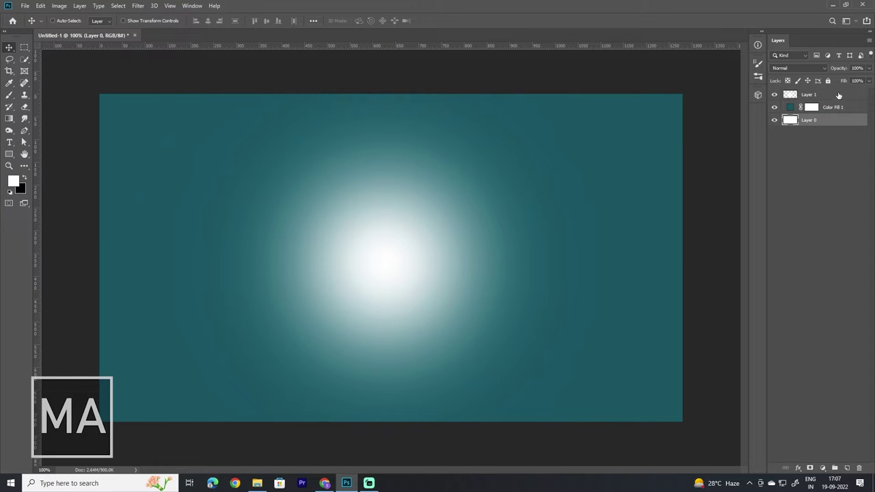
pyautogui.keyDown('shift'); pyautogui.click(839, 96); pyautogui.keyUp('shift')
pyautogui.click(830, 120)
pyautogui.keyDown('ctrl'); pyautogui.click(830, 94); pyautogui.keyUp('ctrl')
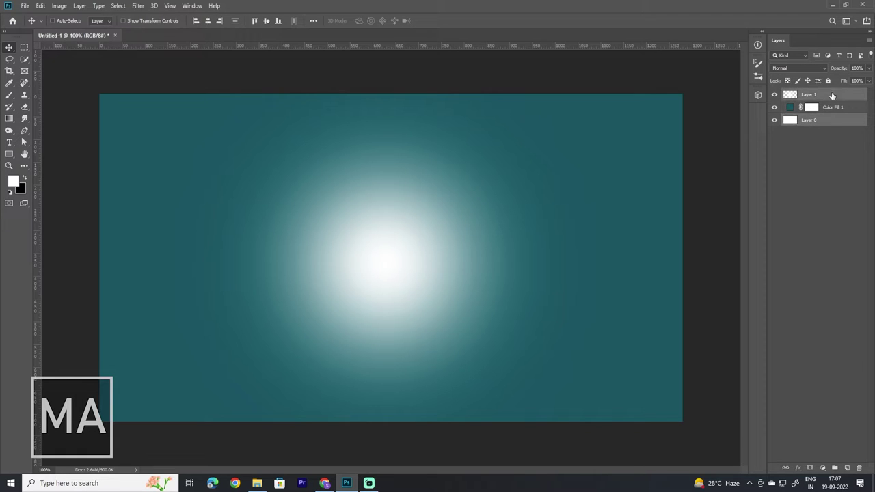
pyautogui.click(208, 21)
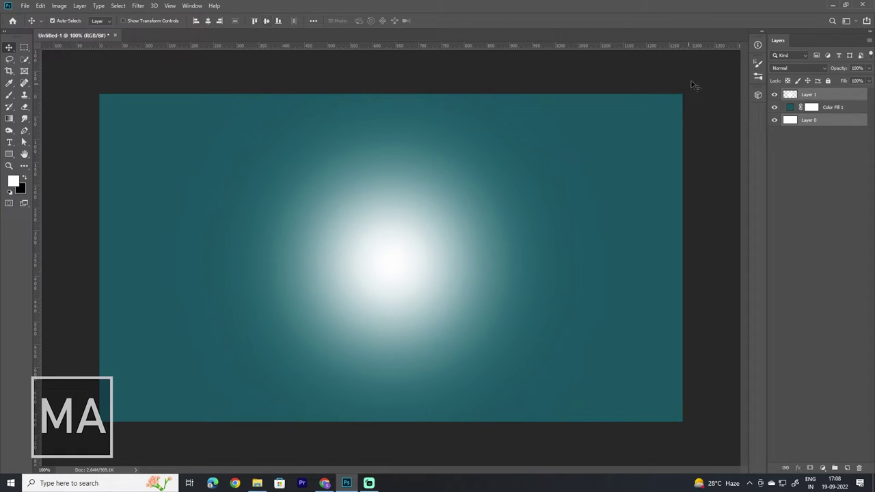
# Step: Set the glow layer's opacity to 30%
pyautogui.click(827, 100)
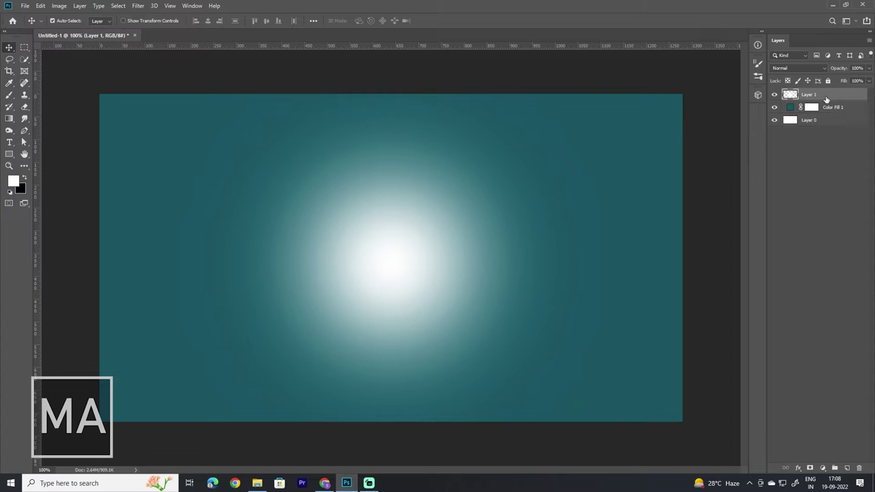
pyautogui.click(867, 69)
pyautogui.write('30')
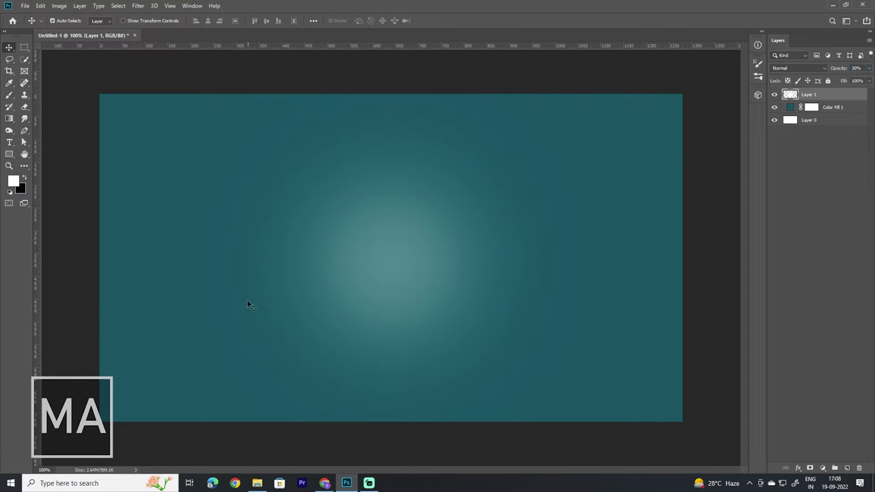
pyautogui.click(41, 6)
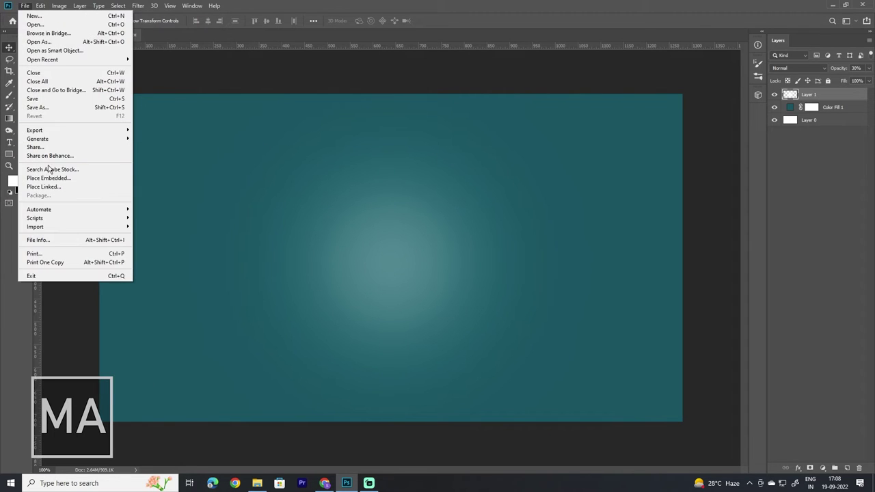
# Step: Place the banana PNG embedded, scale it to 156%, flip it horizontally and nudge it into position
pyautogui.click(58, 179)
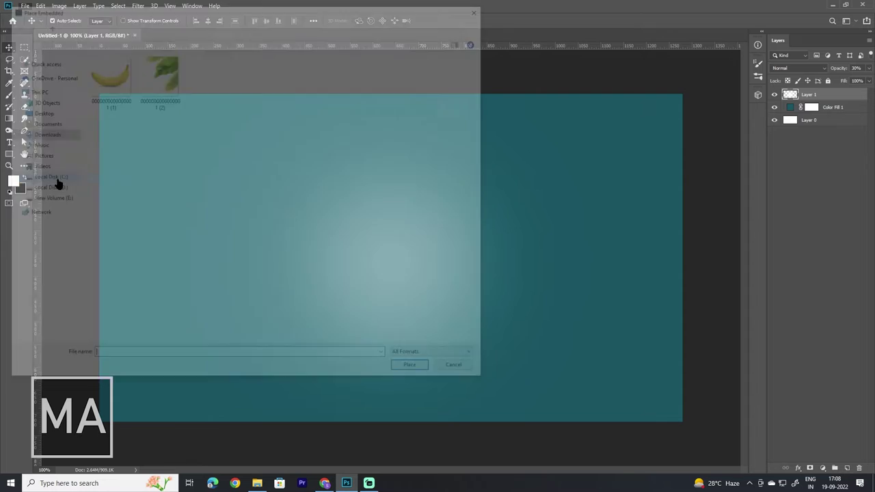
pyautogui.click(112, 79)
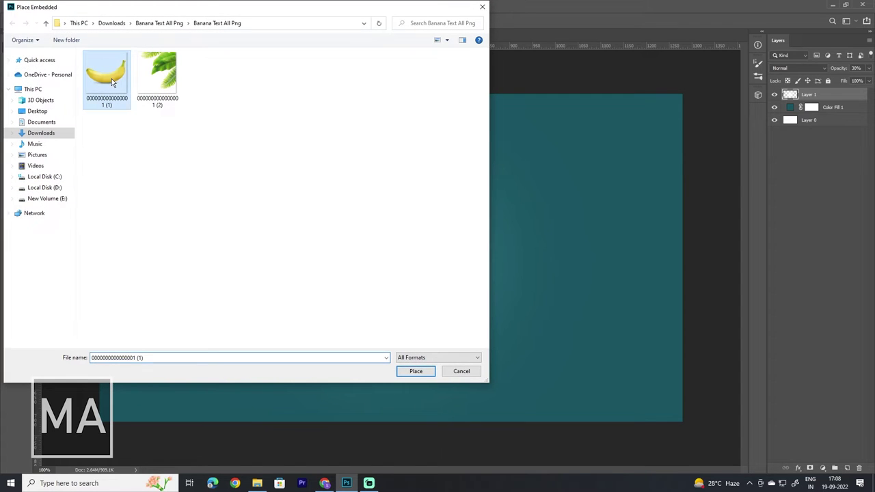
pyautogui.click(416, 371)
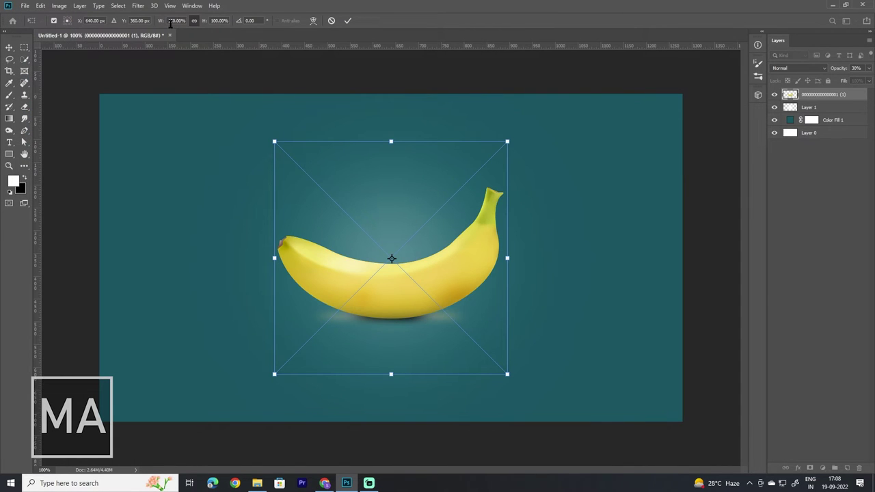
pyautogui.moveTo(161, 23); pyautogui.dragTo(186, 25)
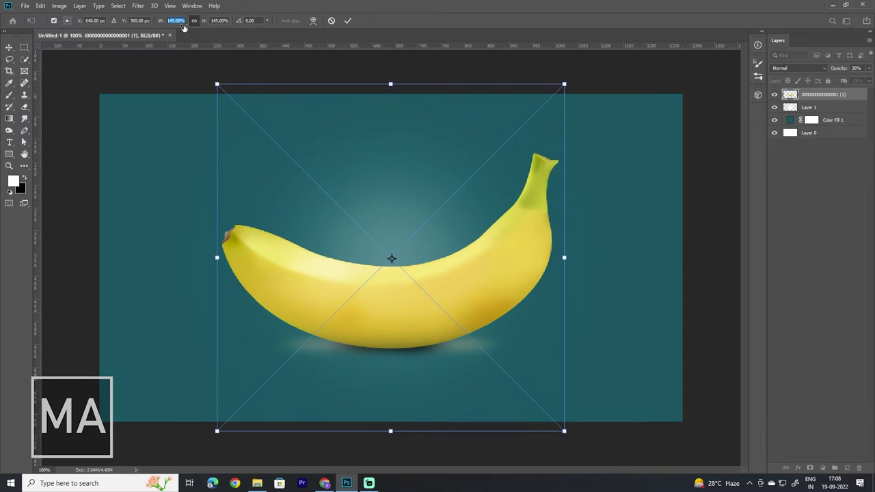
pyautogui.rightClick(462, 247)
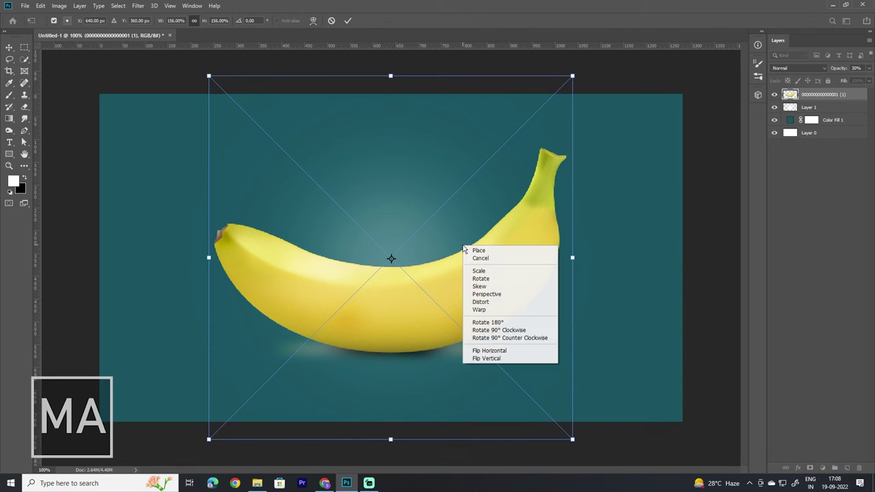
pyautogui.click(488, 350)
pyautogui.click(345, 20)
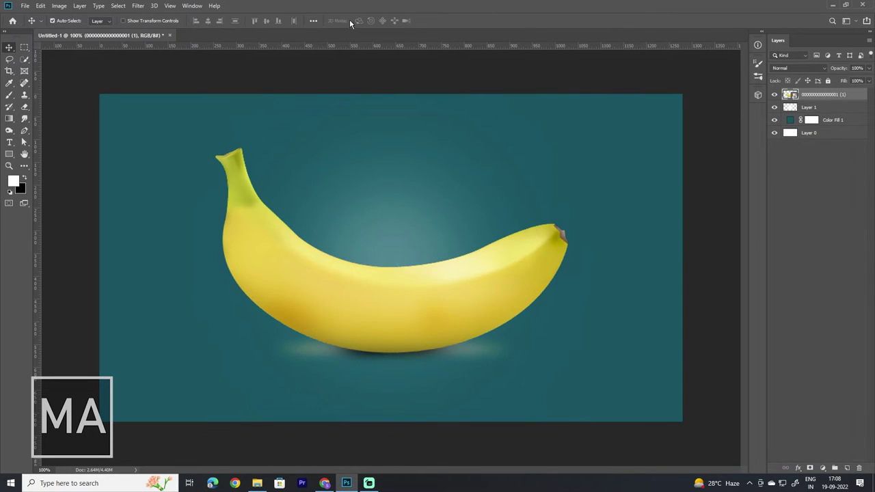
pyautogui.moveTo(492, 293); pyautogui.dragTo(480, 293)
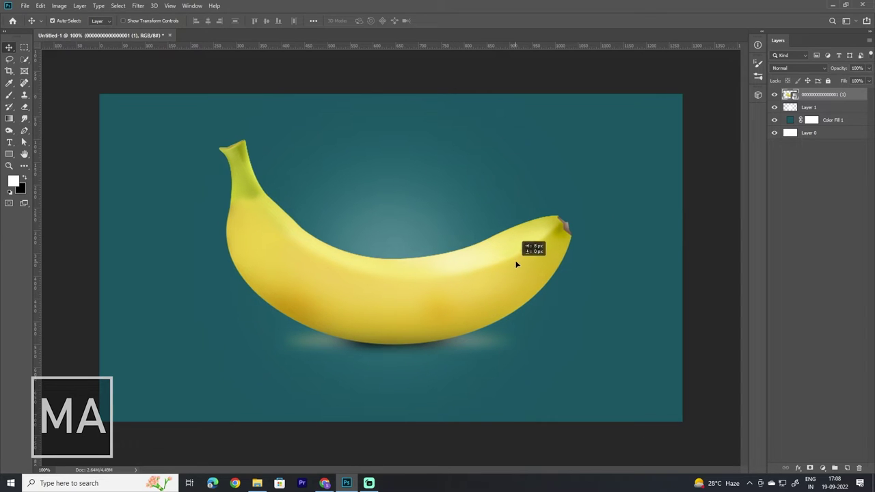
pyautogui.moveTo(513, 261); pyautogui.dragTo(525, 261)
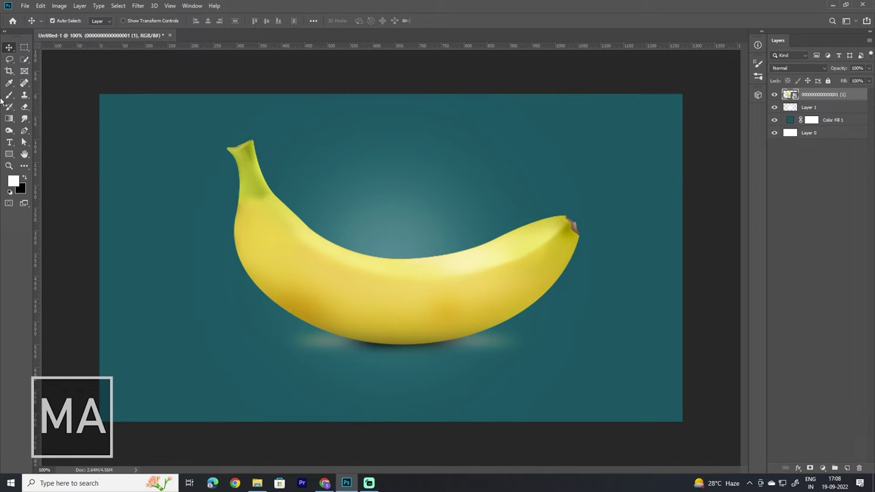
# Step: Type 'BANANA' in black over the banana
pyautogui.click(10, 142)
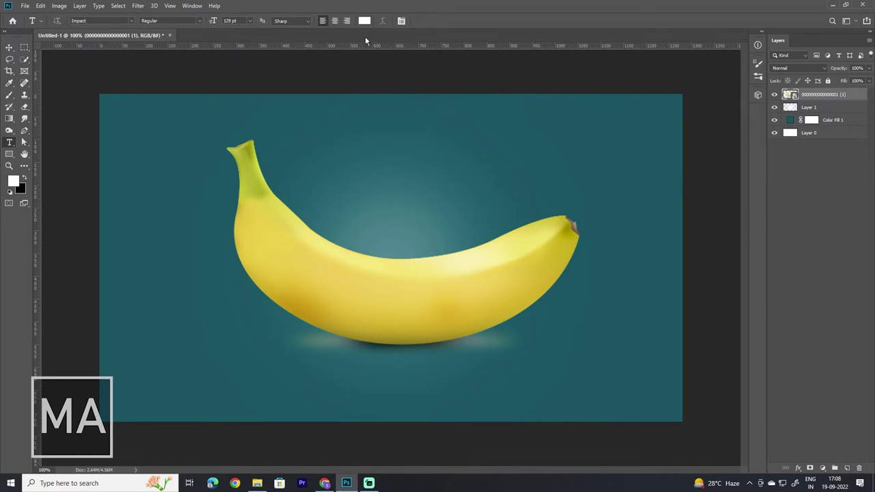
pyautogui.click(25, 178)
pyautogui.click(337, 292)
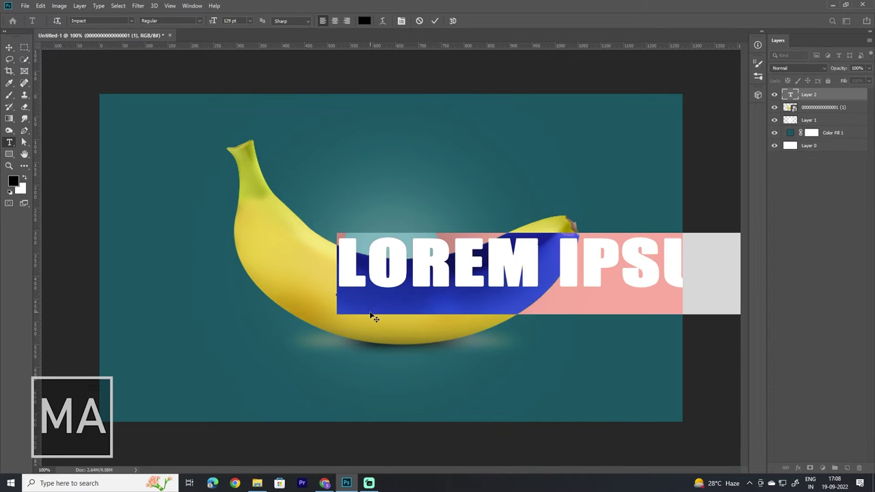
pyautogui.write('BANANA')
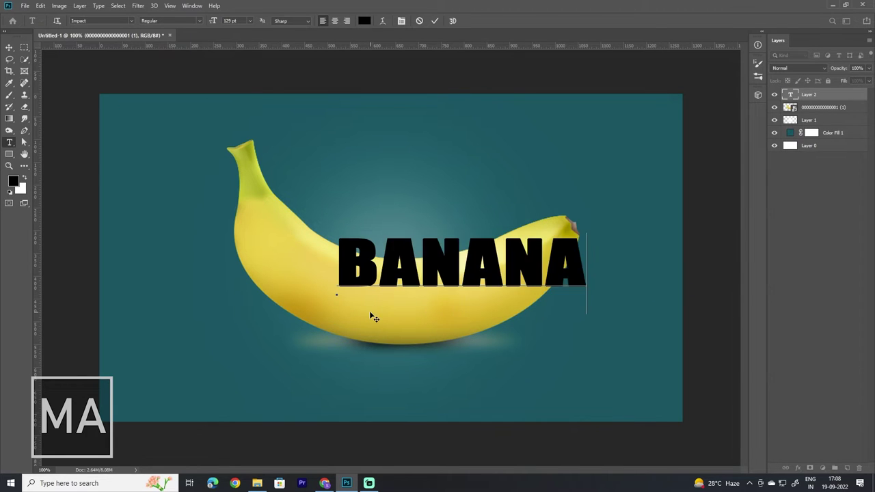
pyautogui.click(434, 22)
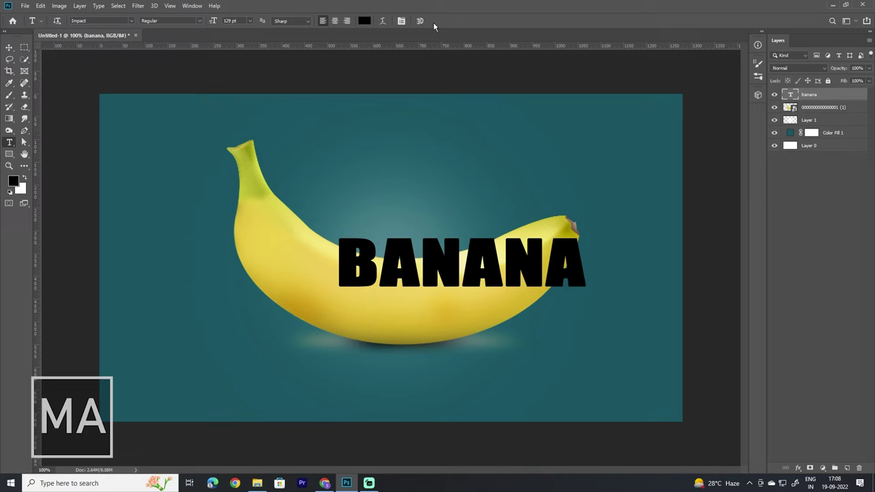
# Step: Move and resize the BANANA text so it spans the middle of the banana
pyautogui.click(9, 47)
pyautogui.moveTo(413, 264); pyautogui.dragTo(358, 287)
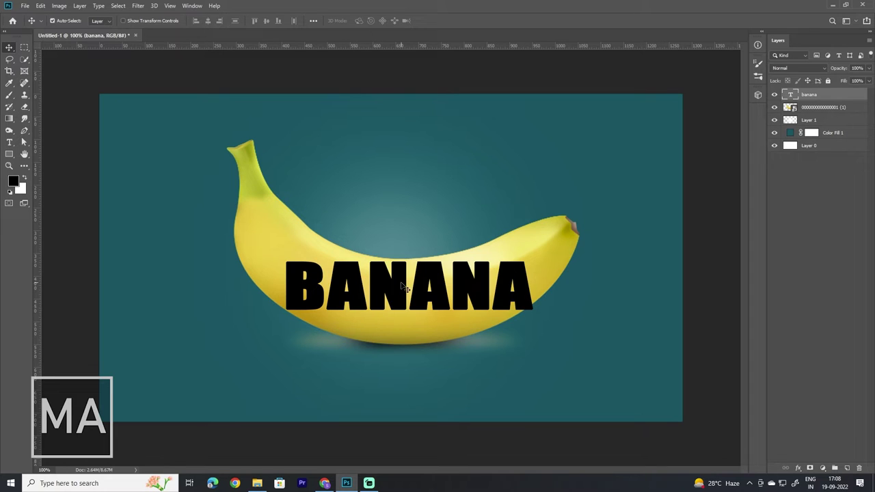
pyautogui.hotkey('ctrl', 't')
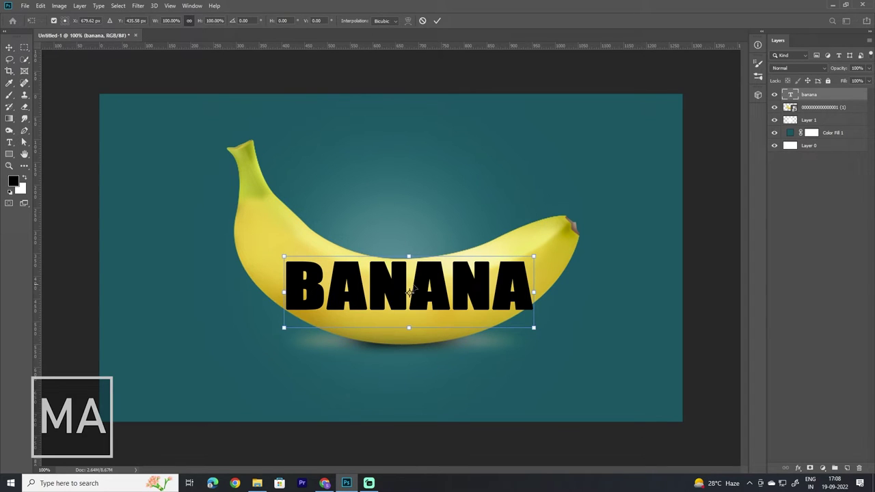
pyautogui.rightClick(432, 273)
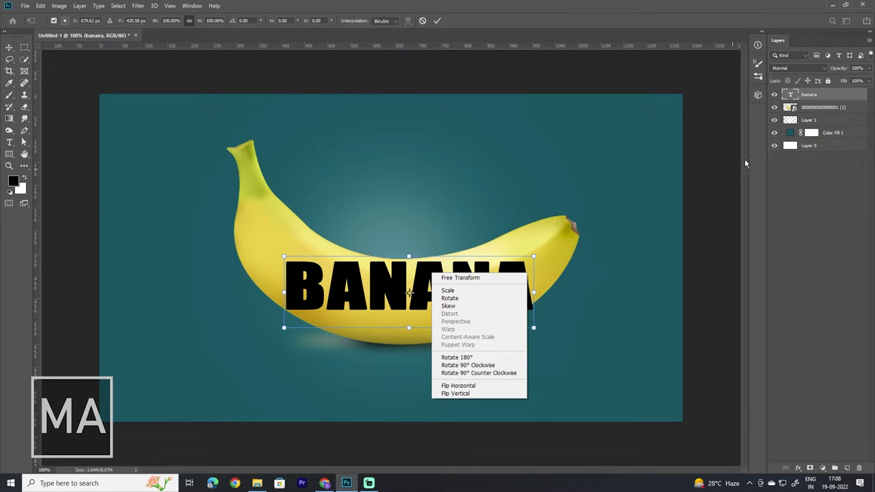
pyautogui.click(815, 108)
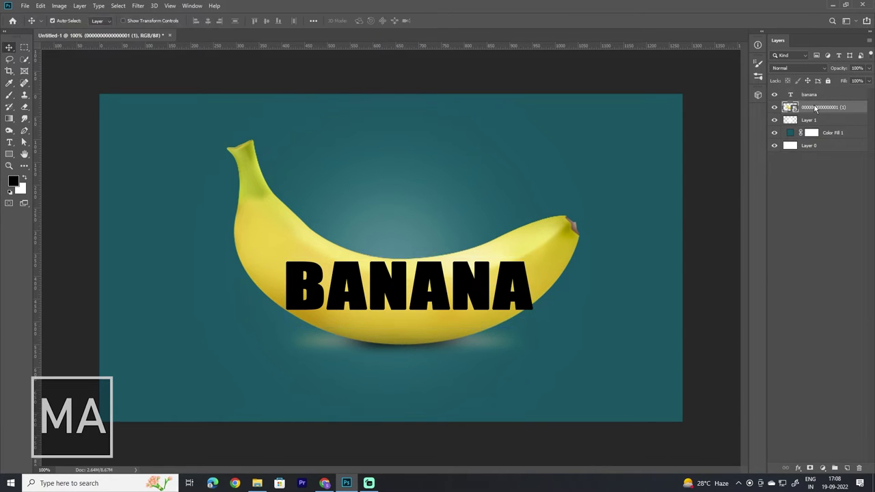
# Step: Rasterize both the banana image layer and the BANANA type layer
pyautogui.rightClick(814, 108)
pyautogui.click(727, 248)
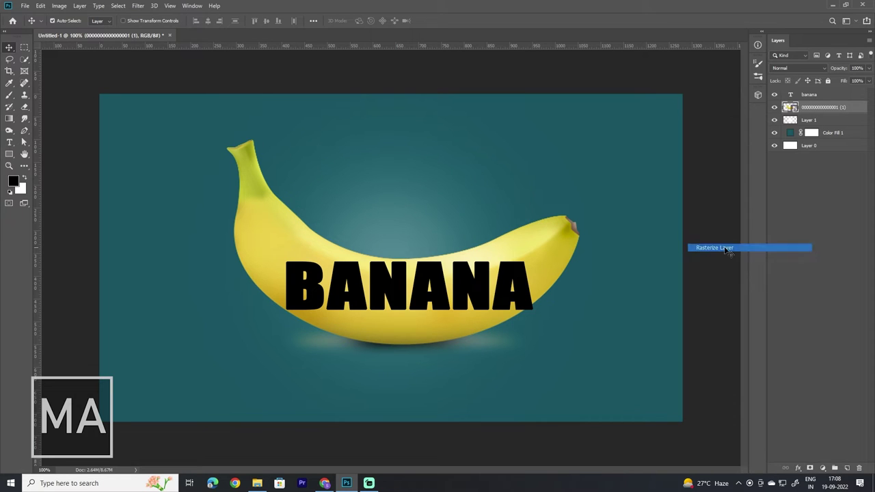
pyautogui.click(820, 97)
pyautogui.rightClick(820, 97)
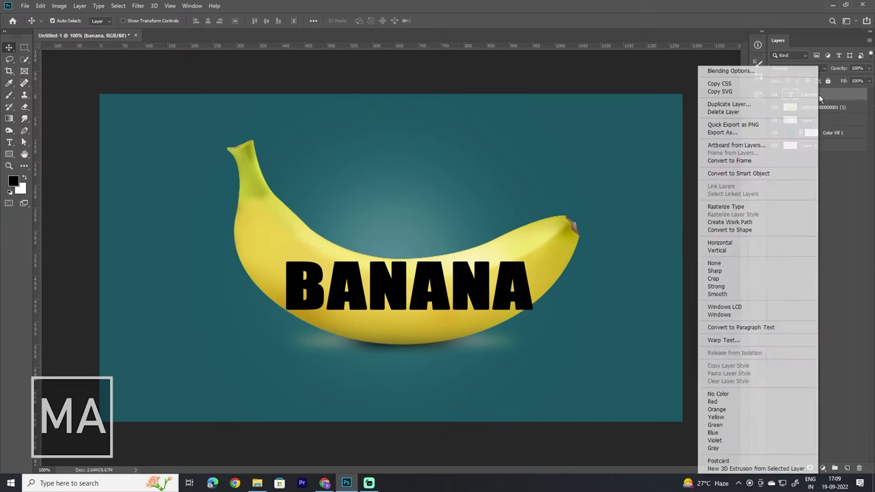
pyautogui.click(735, 208)
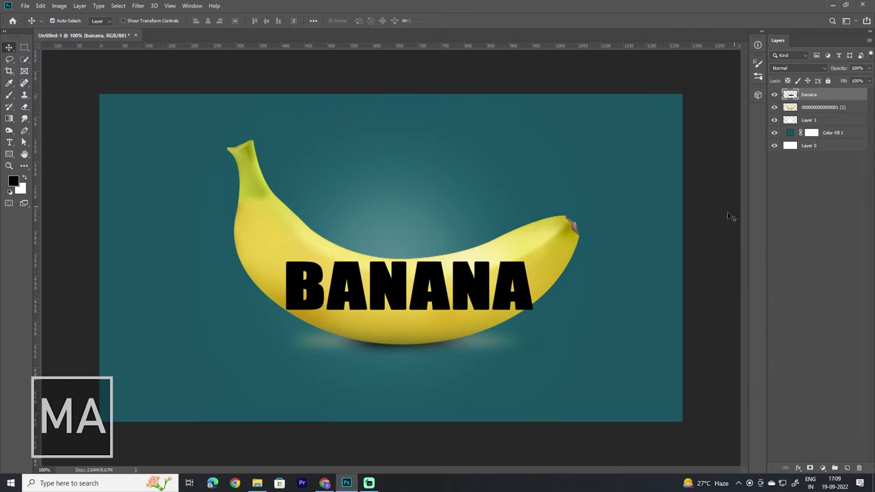
pyautogui.hotkey('ctrl', 't')
# Step: Switch to Warp and shape the top edge of BANANA along the banana's curve
pyautogui.rightClick(472, 280)
pyautogui.click(494, 335)
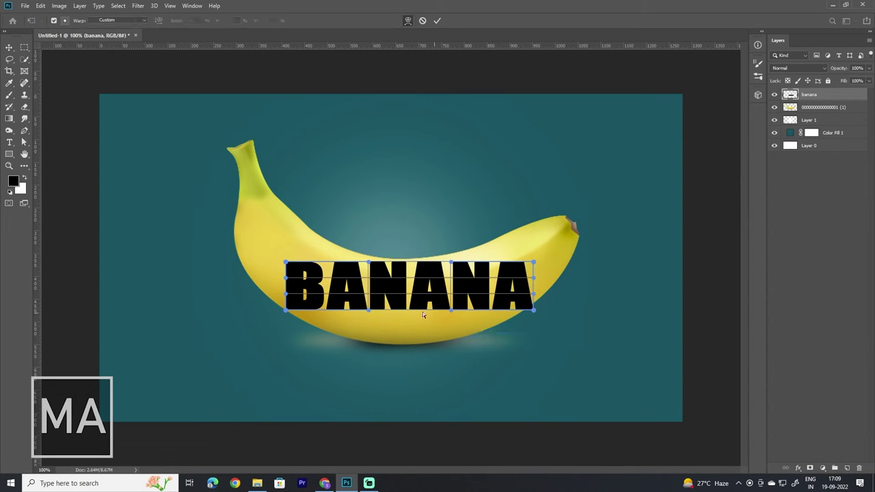
pyautogui.moveTo(286, 262); pyautogui.dragTo(302, 223)
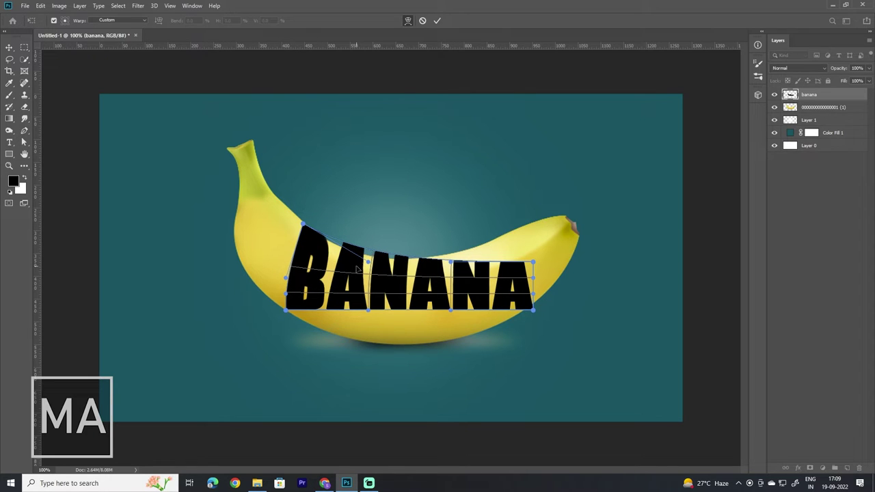
pyautogui.moveTo(368, 262); pyautogui.dragTo(363, 274)
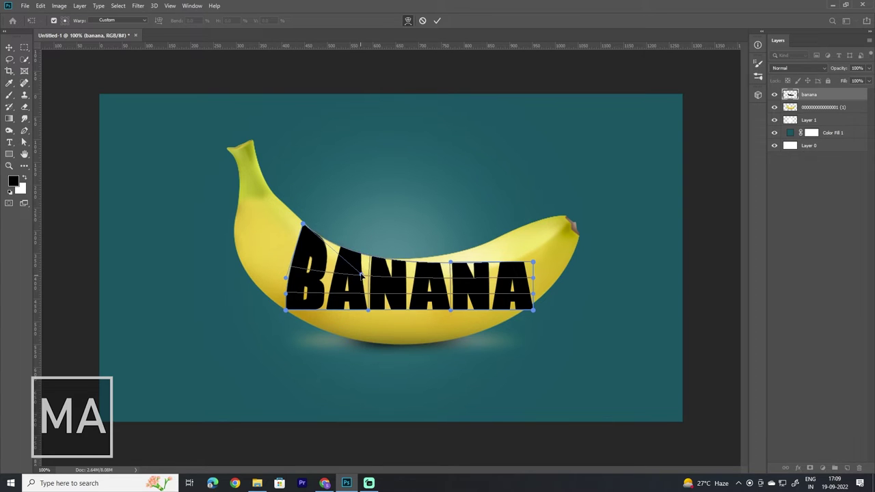
pyautogui.moveTo(451, 263)
pyautogui.mouseDown()
pyautogui.moveTo(512, 257)
pyautogui.moveTo(503, 239)
pyautogui.moveTo(451, 266)
pyautogui.mouseUp()
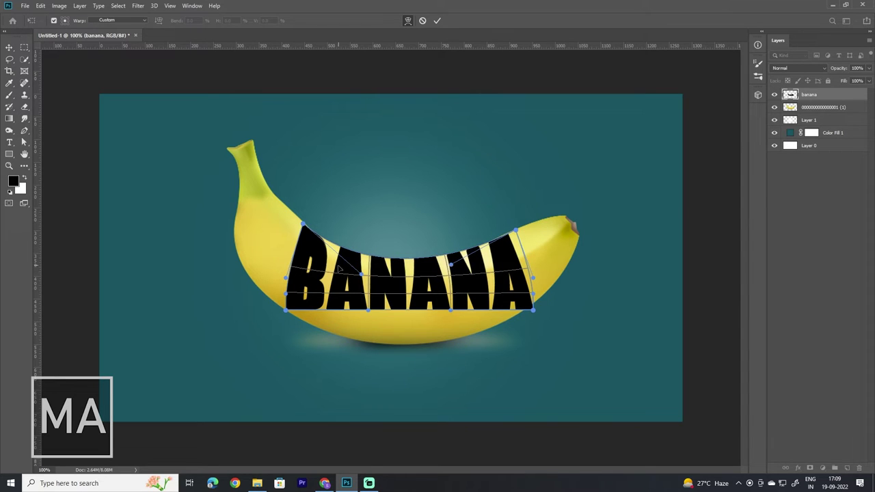
pyautogui.moveTo(363, 275); pyautogui.dragTo(367, 277)
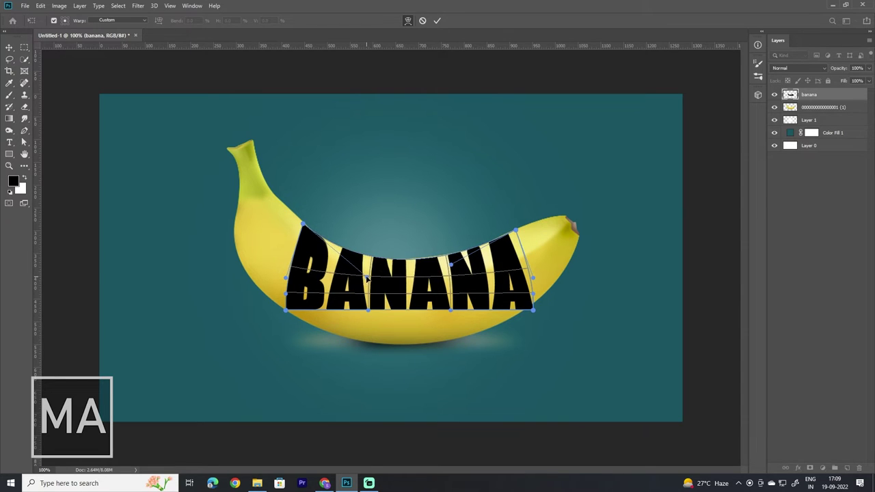
pyautogui.moveTo(452, 266); pyautogui.dragTo(447, 264)
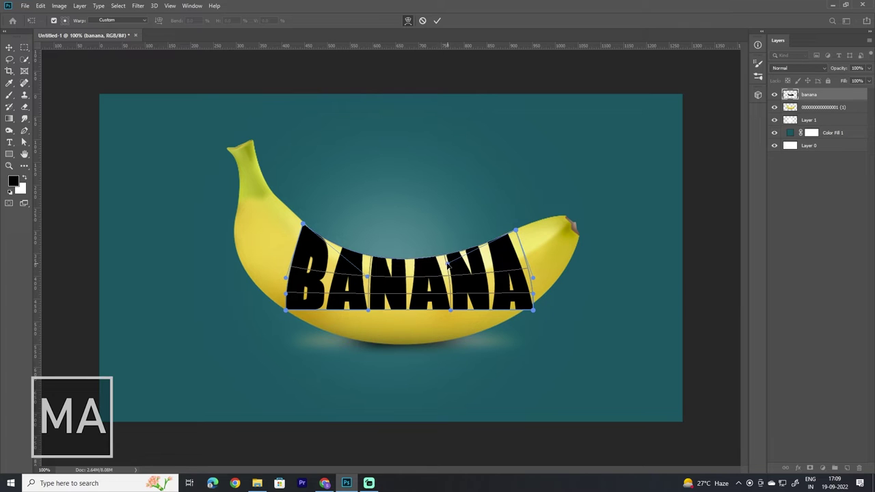
# Step: Bend the letters' bottom edge down along the banana's underside and commit the warp
pyautogui.moveTo(369, 313); pyautogui.dragTo(366, 374)
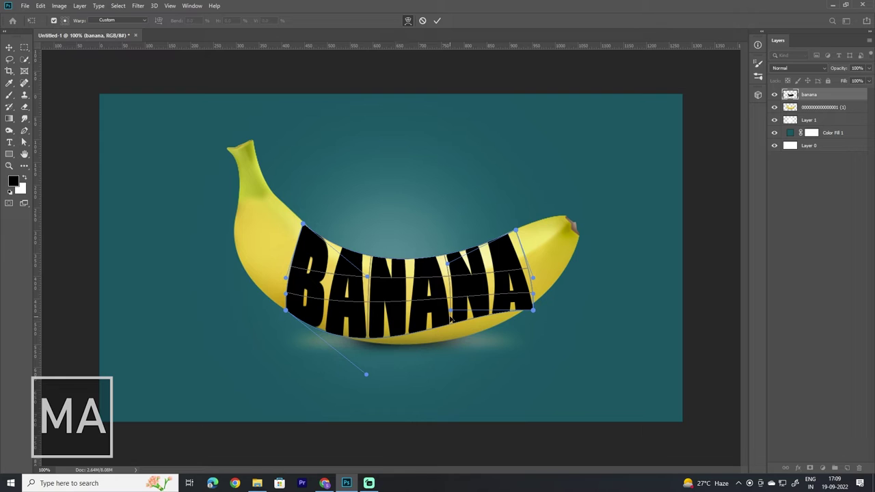
pyautogui.moveTo(450, 311); pyautogui.dragTo(463, 345)
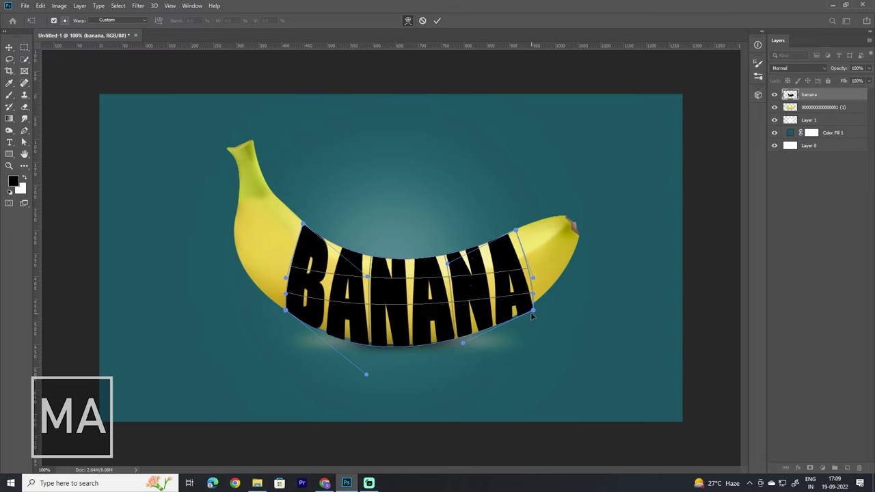
pyautogui.moveTo(533, 311); pyautogui.dragTo(535, 304)
pyautogui.moveTo(463, 342); pyautogui.dragTo(469, 346)
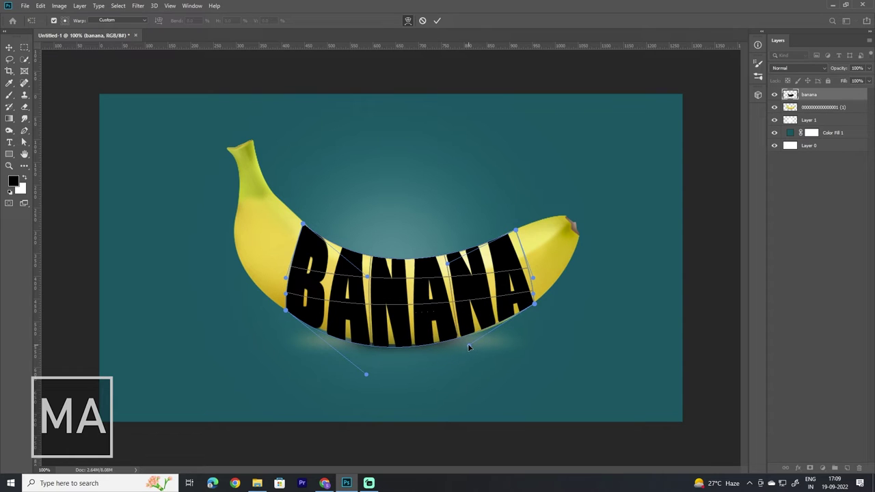
pyautogui.moveTo(471, 345); pyautogui.dragTo(475, 345)
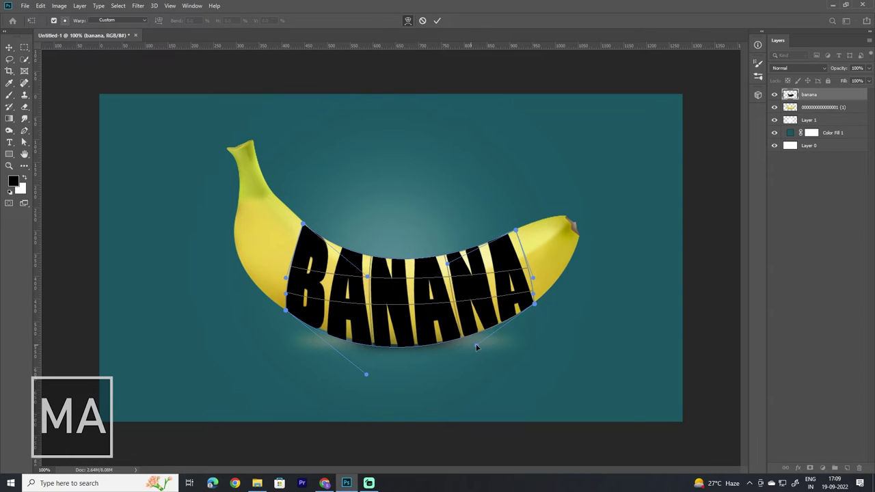
pyautogui.moveTo(374, 378); pyautogui.dragTo(364, 366)
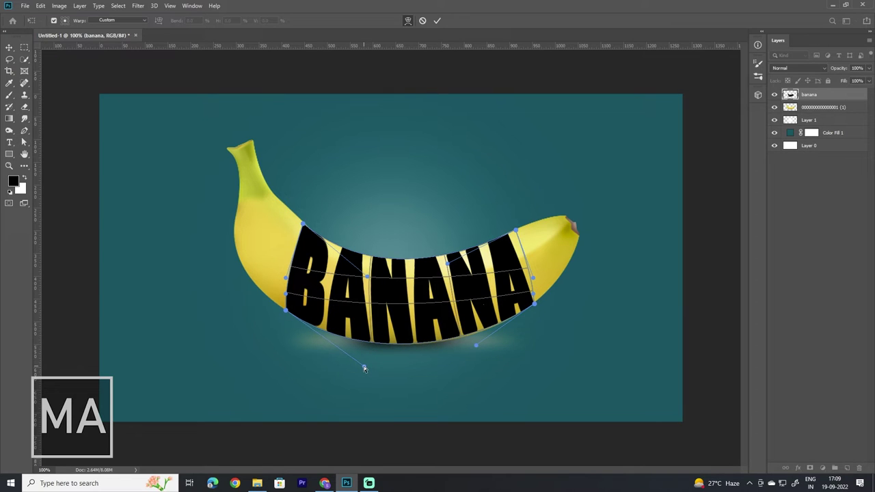
pyautogui.moveTo(477, 347); pyautogui.dragTo(478, 348)
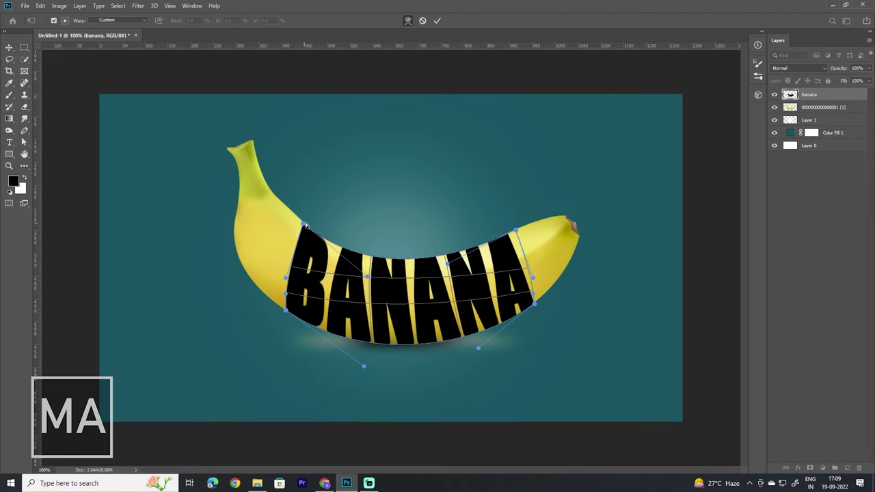
pyautogui.moveTo(307, 226); pyautogui.dragTo(307, 228)
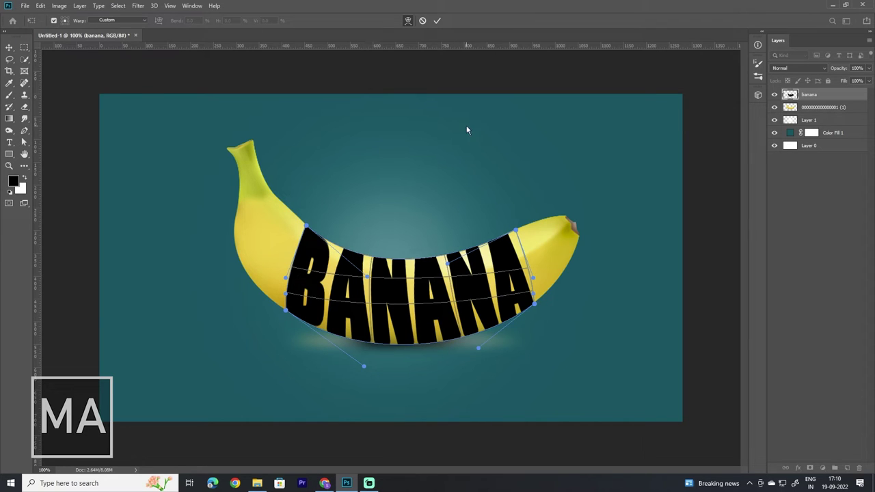
pyautogui.click(437, 21)
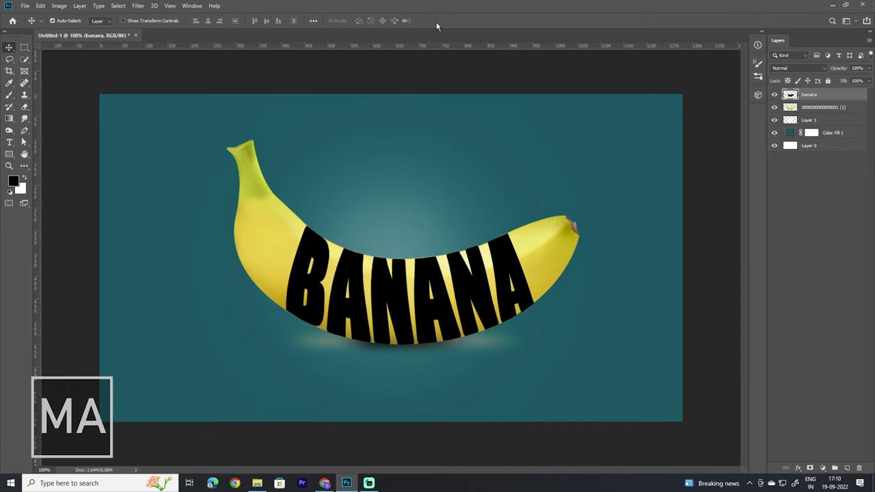
# Step: Duplicate the banana, hide the original, and clip the copy into the BANANA letters
pyautogui.click(816, 108)
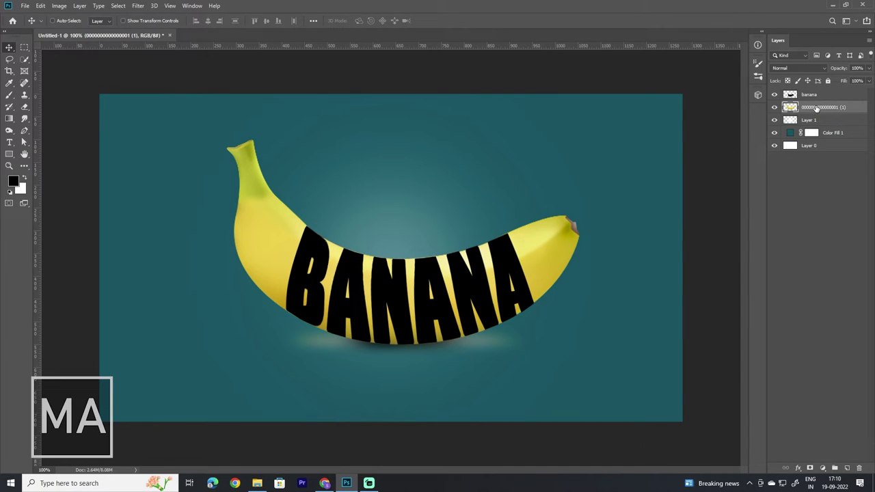
pyautogui.hotkey('ctrl', 'j')
pyautogui.click(774, 120)
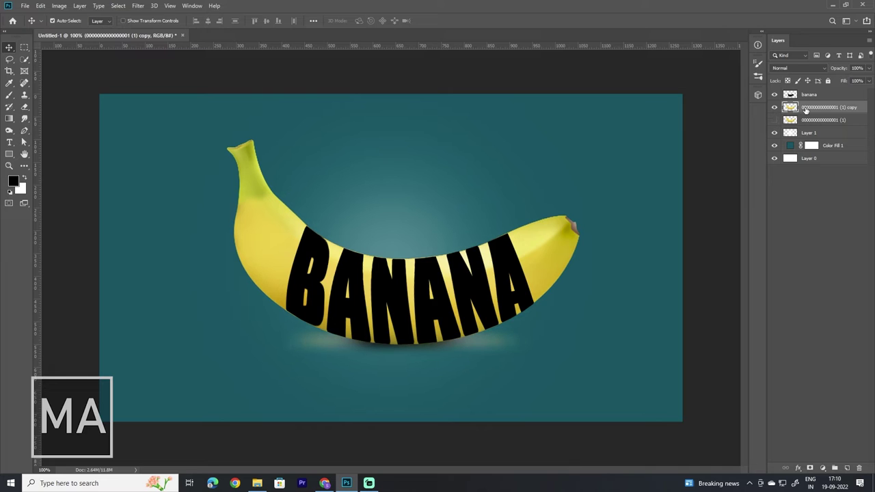
pyautogui.moveTo(812, 98); pyautogui.dragTo(816, 116)
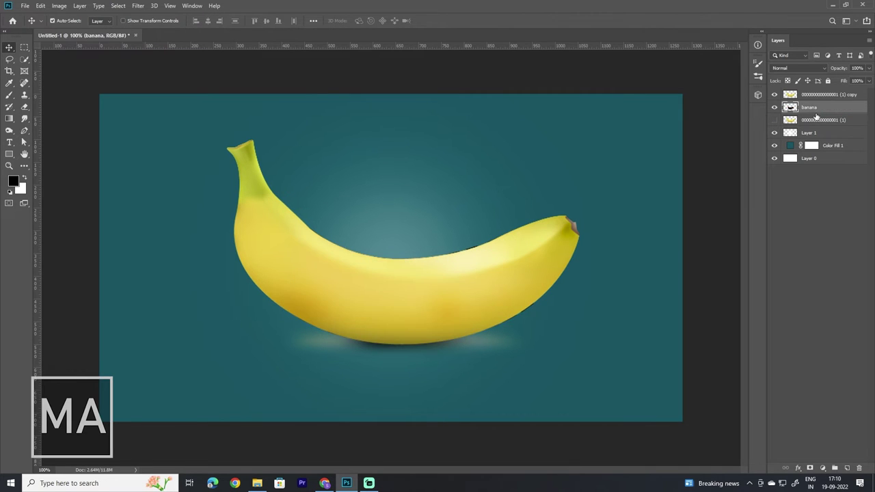
pyautogui.click(816, 96)
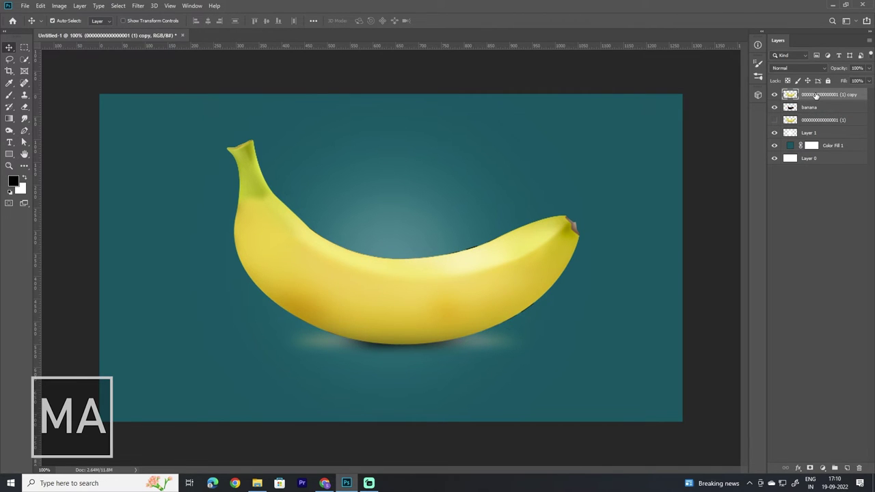
pyautogui.rightClick(816, 96)
pyautogui.click(790, 262)
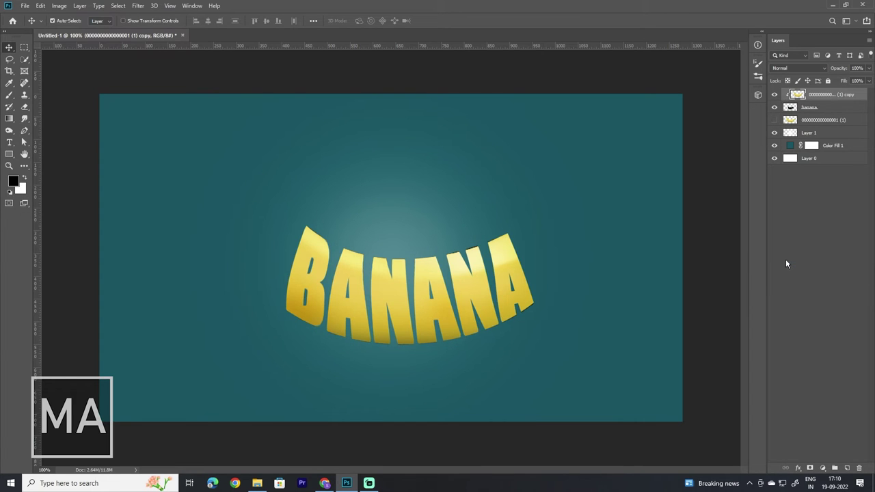
# Step: Show the original banana and give it an inverted black layer mask
pyautogui.click(813, 121)
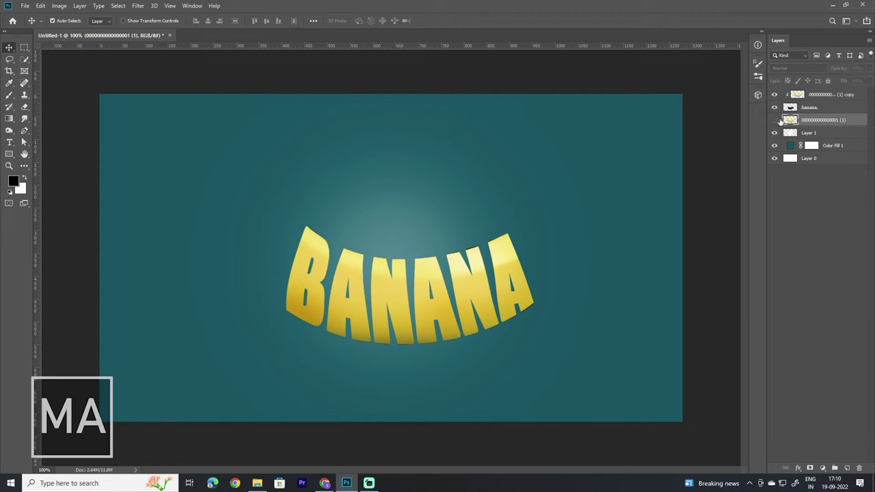
pyautogui.click(774, 121)
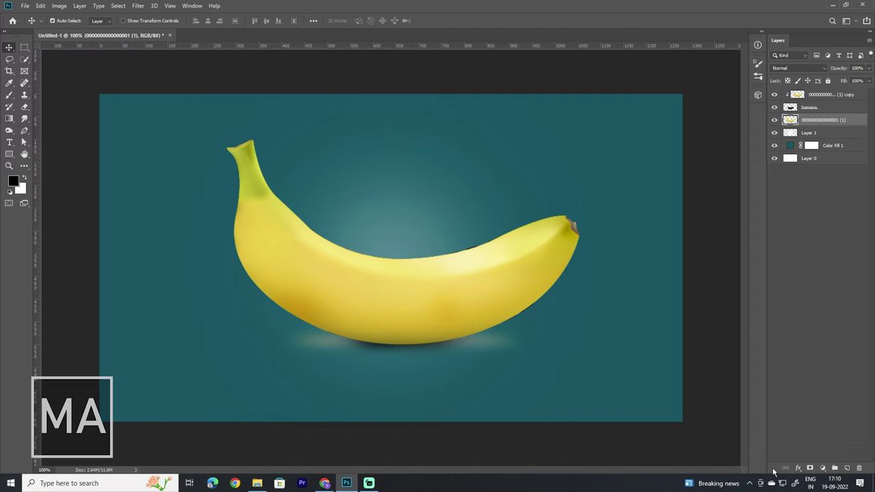
pyautogui.click(810, 468)
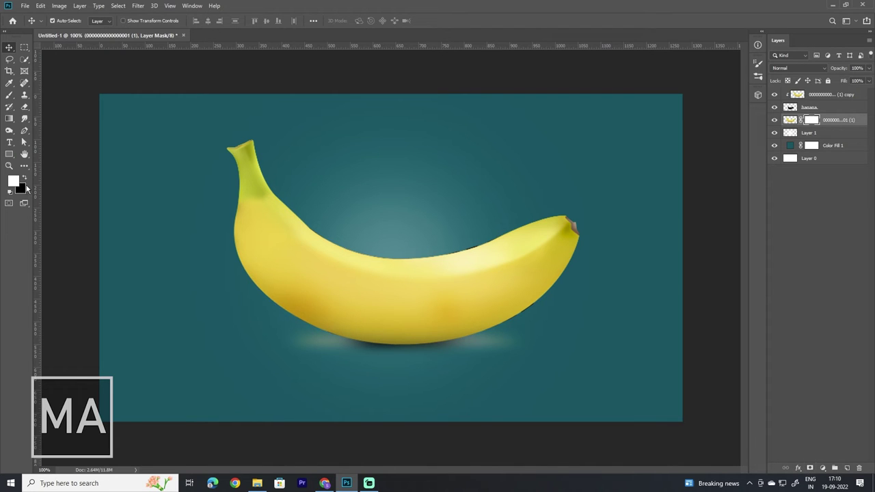
pyautogui.hotkey('ctrl', 'i')
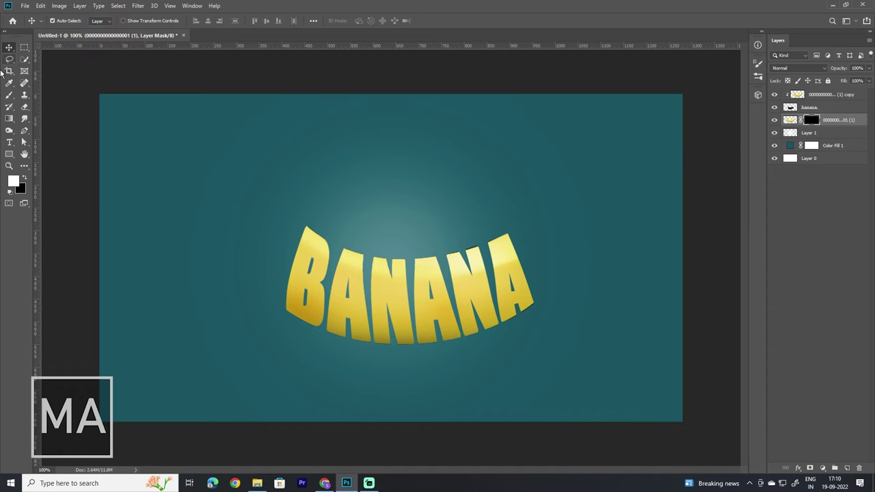
# Step: Paint on the mask to reveal both banana tips and the brown stem, then add Layer 2
pyautogui.click(9, 95)
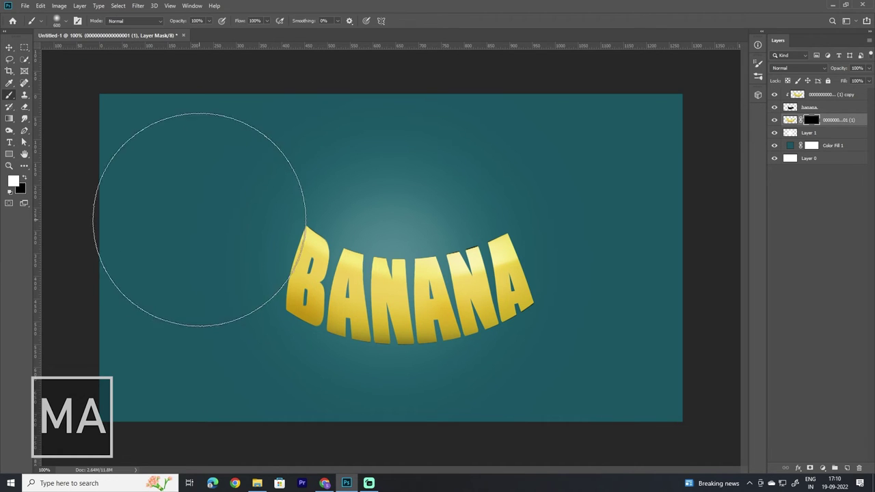
pyautogui.press('[')
pyautogui.press('[')
pyautogui.press('[')
pyautogui.press('[')
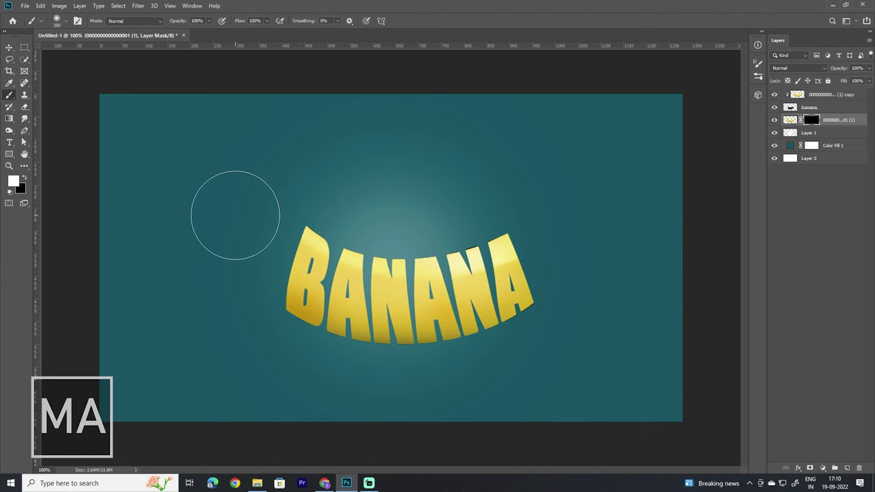
pyautogui.press('[')
pyautogui.press('[')
pyautogui.press('[')
pyautogui.moveTo(274, 246)
pyautogui.mouseDown()
pyautogui.moveTo(249, 212)
pyautogui.moveTo(253, 248)
pyautogui.moveTo(284, 299)
pyautogui.moveTo(260, 293)
pyautogui.moveTo(268, 294)
pyautogui.moveTo(274, 250)
pyautogui.moveTo(294, 218)
pyautogui.moveTo(273, 250)
pyautogui.moveTo(255, 193)
pyautogui.mouseUp()
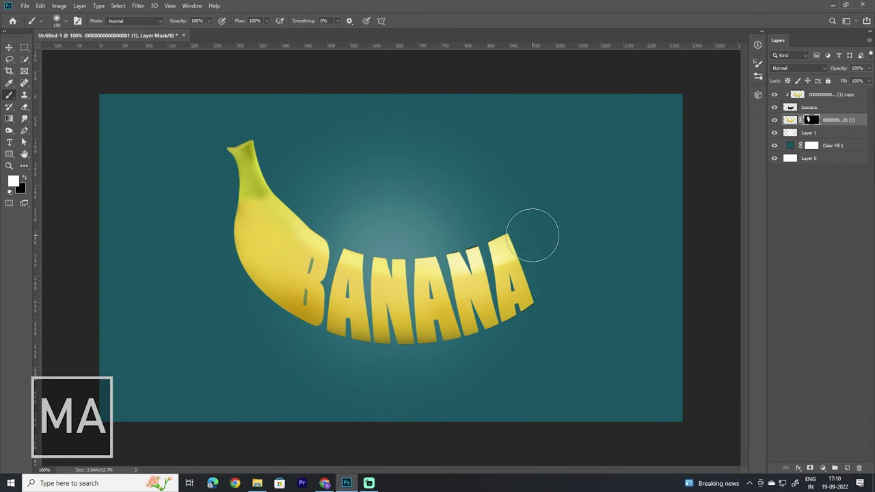
pyautogui.moveTo(533, 234); pyautogui.dragTo(560, 282)
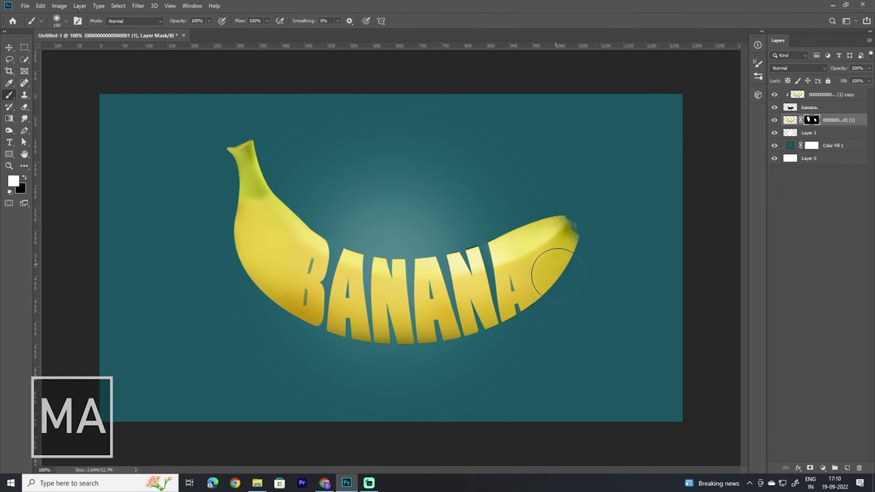
pyautogui.moveTo(561, 234); pyautogui.dragTo(570, 240)
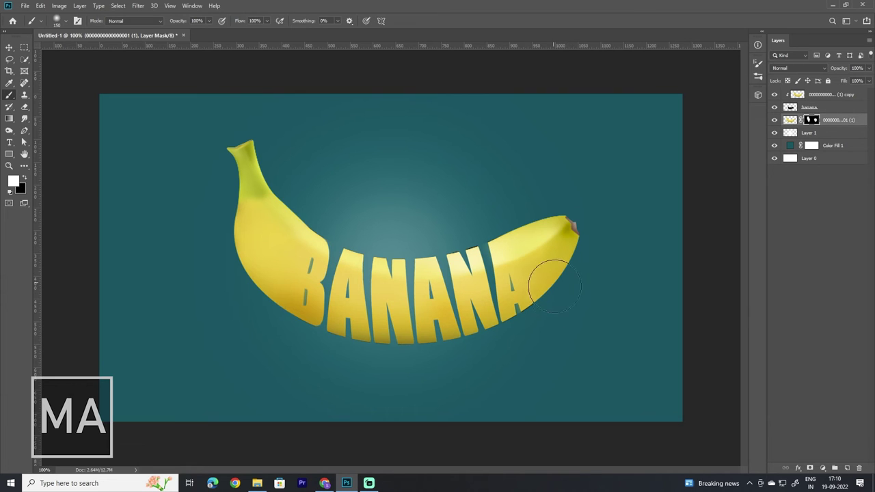
pyautogui.moveTo(534, 246); pyautogui.dragTo(565, 213)
pyautogui.click(829, 131)
pyautogui.click(847, 468)
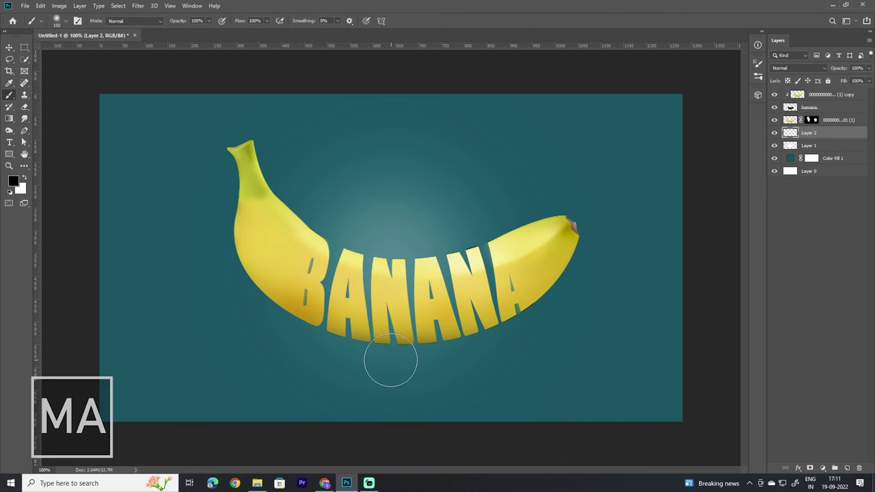
# Step: Paint a large soft black blob and squash it into a thin shadow strip
pyautogui.press(']')
pyautogui.press(']')
pyautogui.press(']')
pyautogui.press(']')
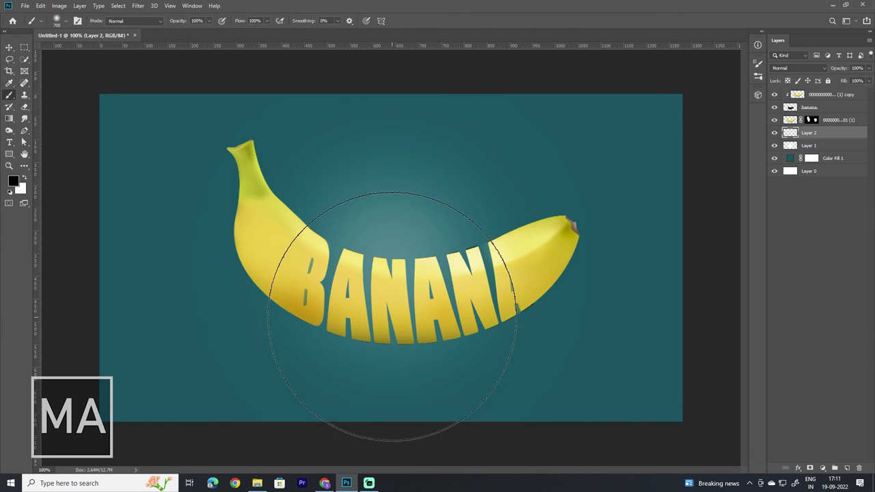
pyautogui.click(389, 300)
pyautogui.hotkey('ctrl', 't')
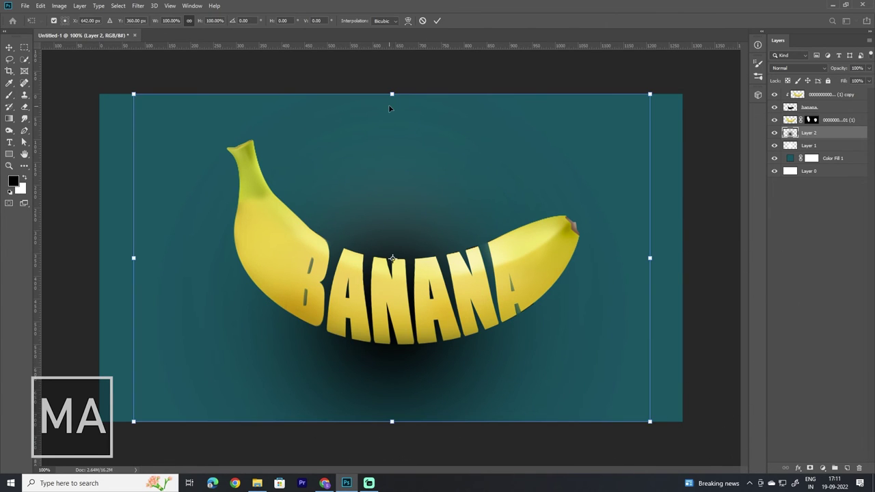
pyautogui.moveTo(392, 95)
pyautogui.mouseDown()
pyautogui.moveTo(427, 313)
pyautogui.moveTo(427, 409)
pyautogui.moveTo(448, 354)
pyautogui.mouseUp()
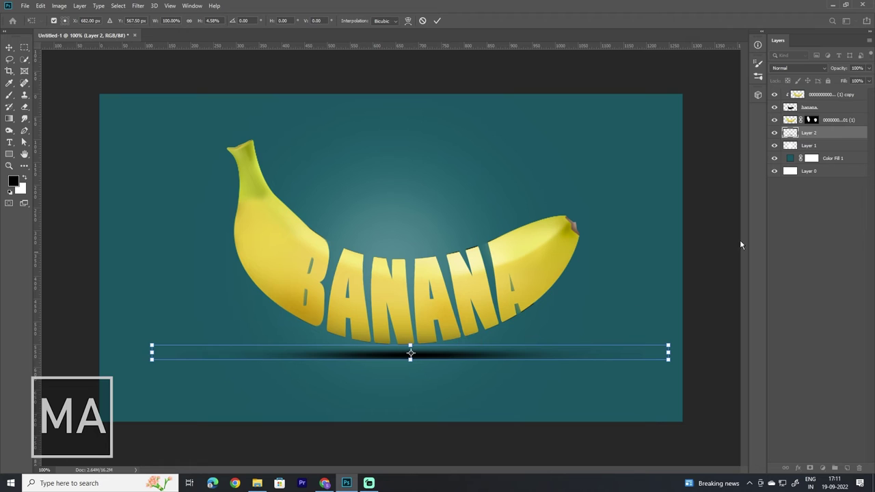
pyautogui.press('Return')
# Step: Align the shadow to the canvas's horizontal centre, leaving Layer 2 selected
pyautogui.keyDown('ctrl'); pyautogui.click(808, 172); pyautogui.keyUp('ctrl')
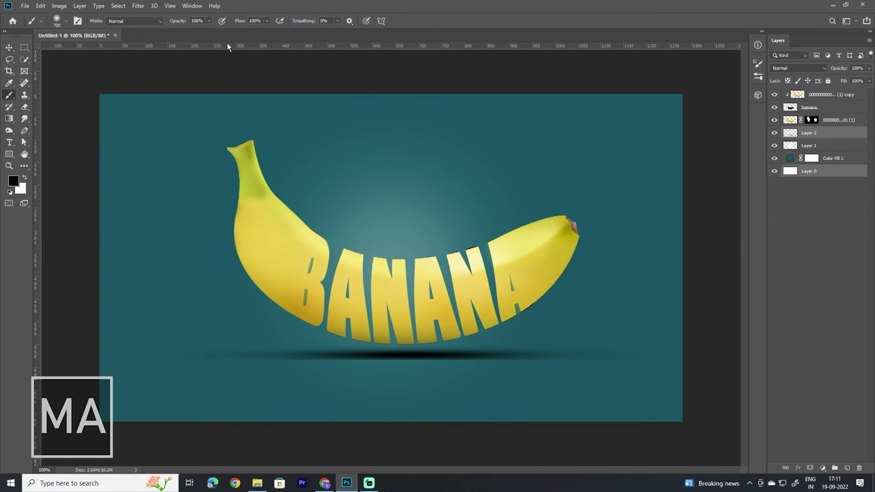
pyautogui.click(9, 48)
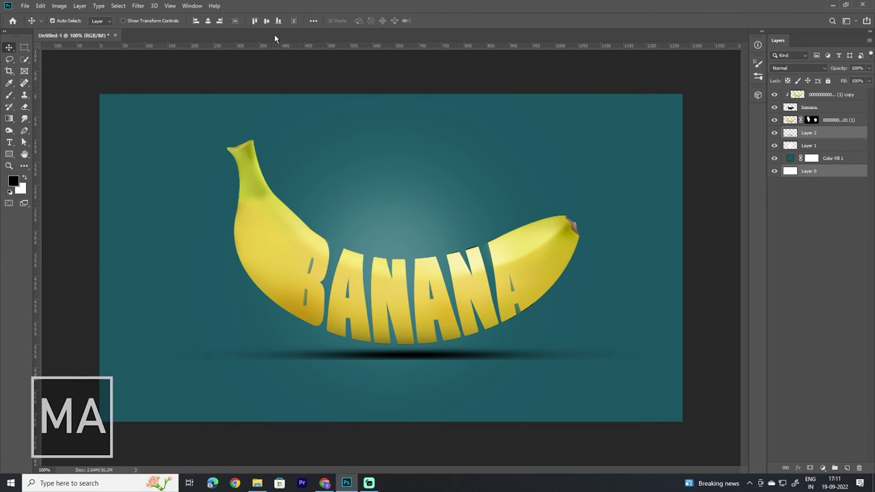
pyautogui.click(208, 21)
pyautogui.click(839, 186)
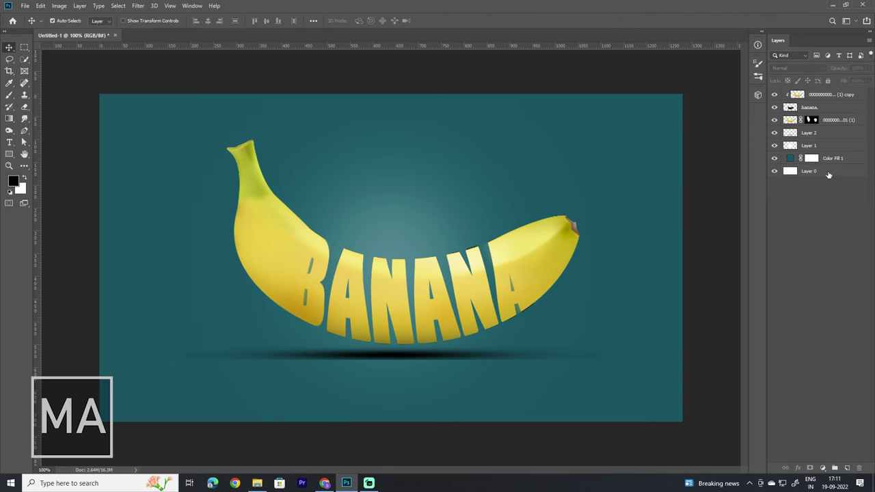
pyautogui.click(828, 134)
# Step: Apply a Gaussian Blur of about 9.6 px to the shadow and nudge it slightly up
pyautogui.click(137, 6)
pyautogui.moveTo(143, 110)
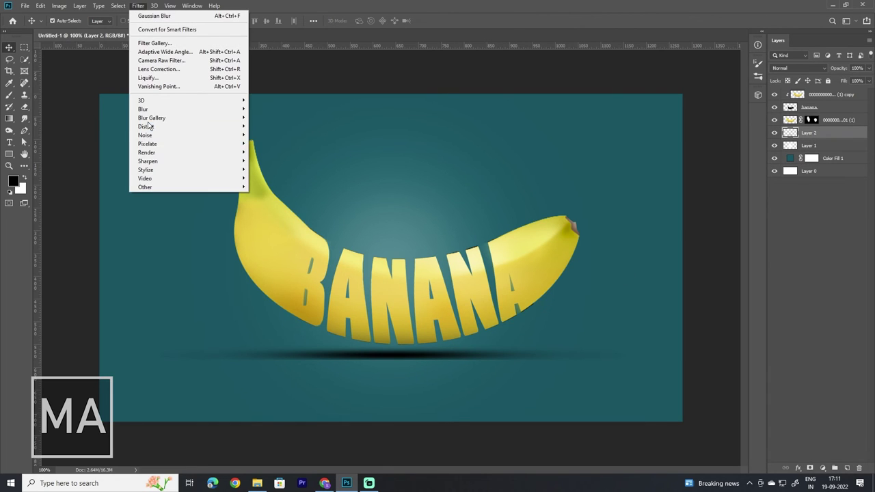
pyautogui.click(291, 148)
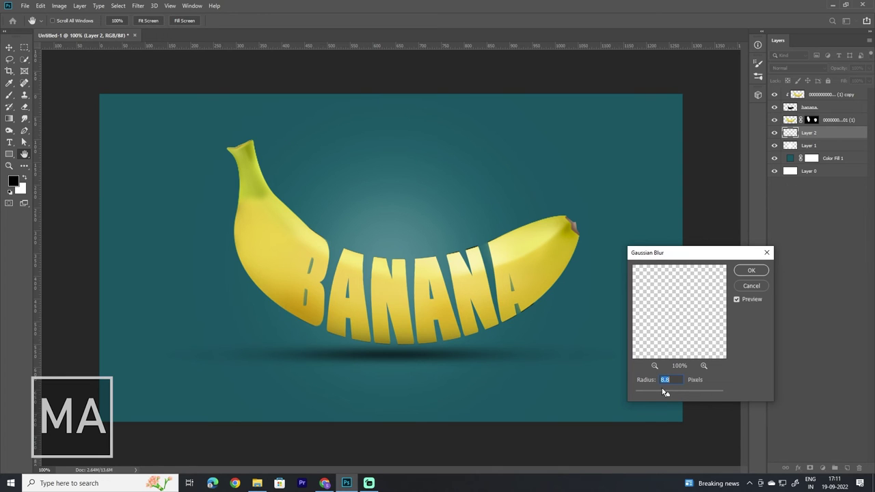
pyautogui.moveTo(661, 395); pyautogui.dragTo(668, 395)
pyautogui.click(755, 271)
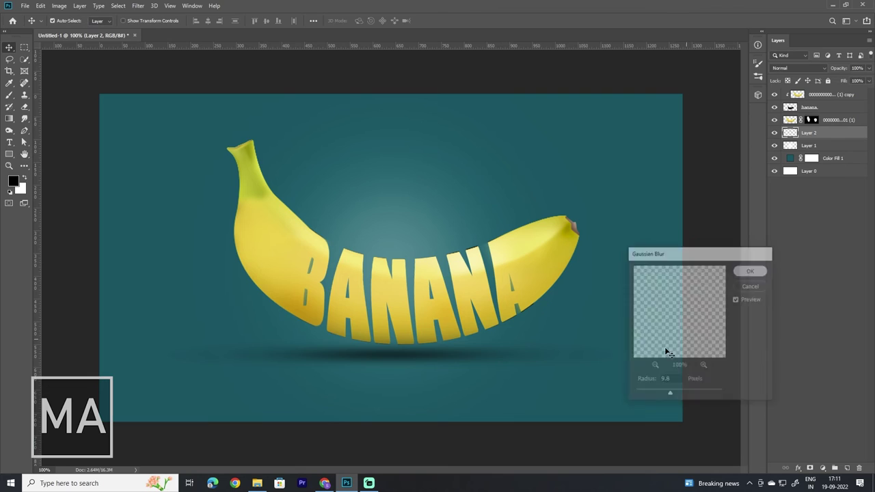
pyautogui.moveTo(464, 361); pyautogui.dragTo(465, 355)
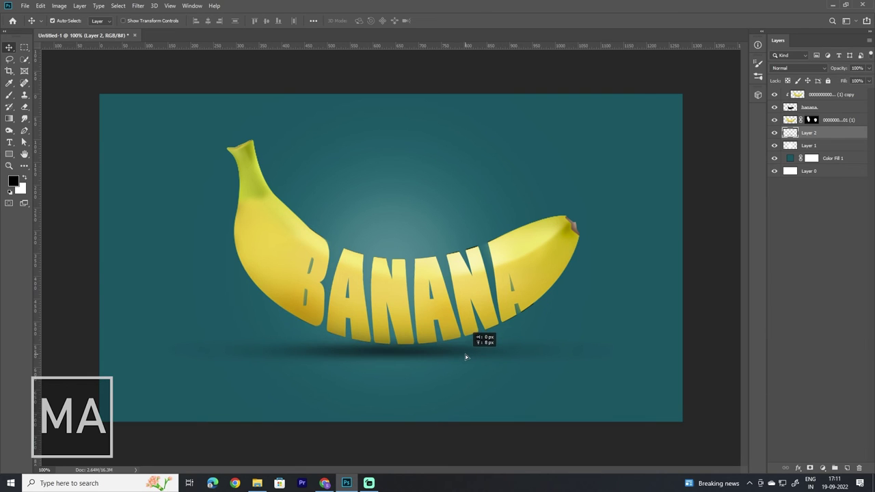
# Step: Mask Layer 2 and brush black over the shadow's outer ends so it tapers, then deselect it
pyautogui.click(810, 468)
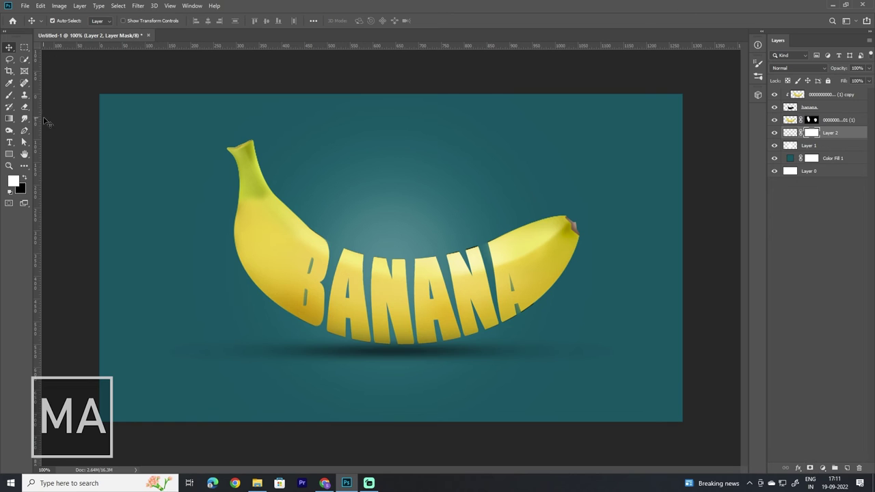
pyautogui.click(8, 100)
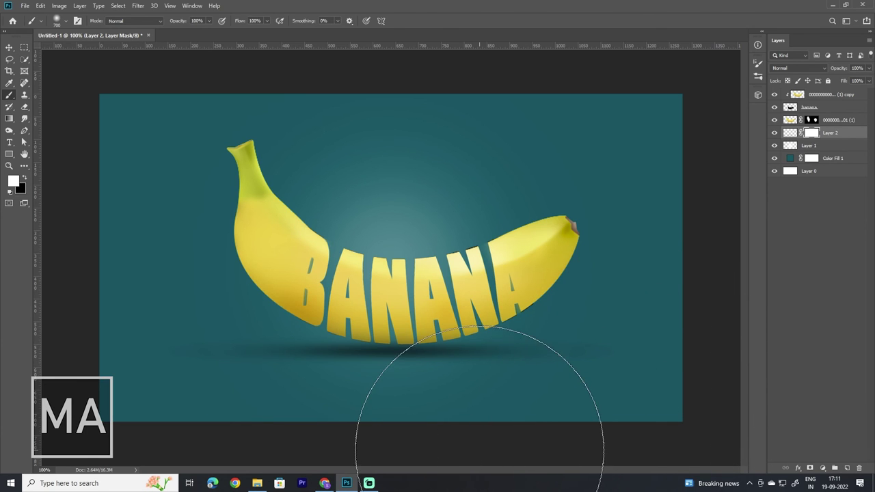
pyautogui.click(25, 178)
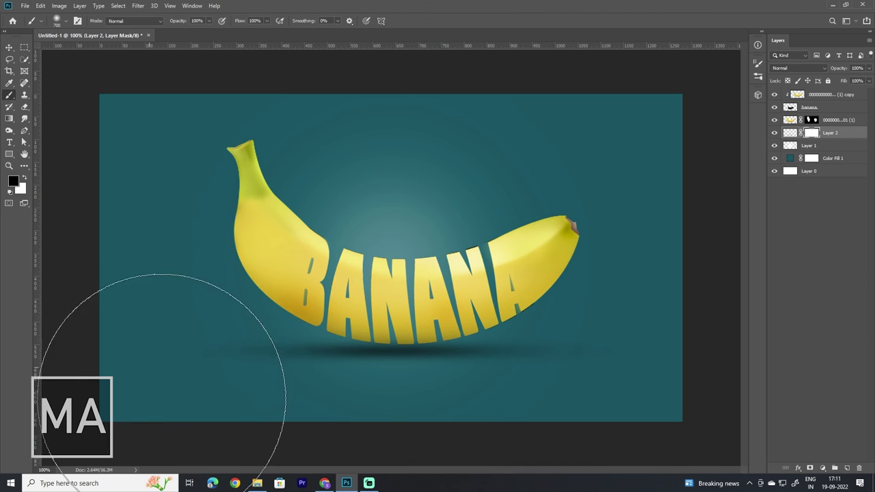
pyautogui.moveTo(674, 362); pyautogui.dragTo(610, 386)
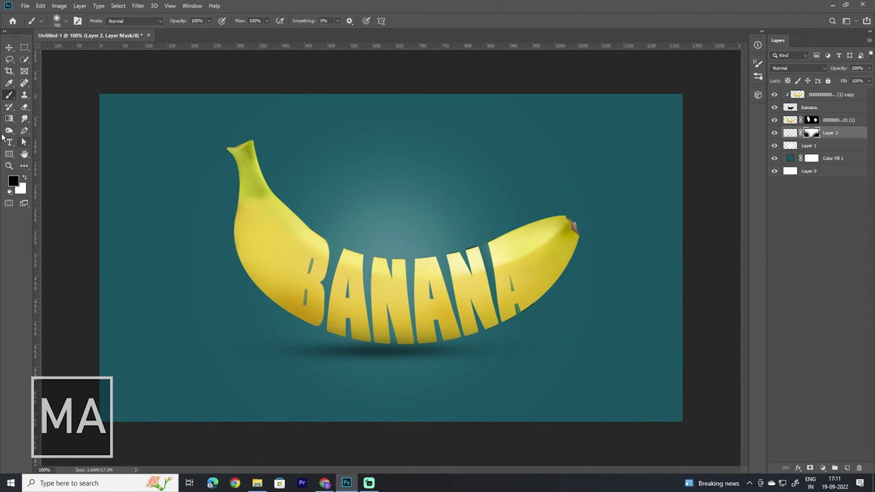
pyautogui.click(9, 47)
pyautogui.click(146, 80)
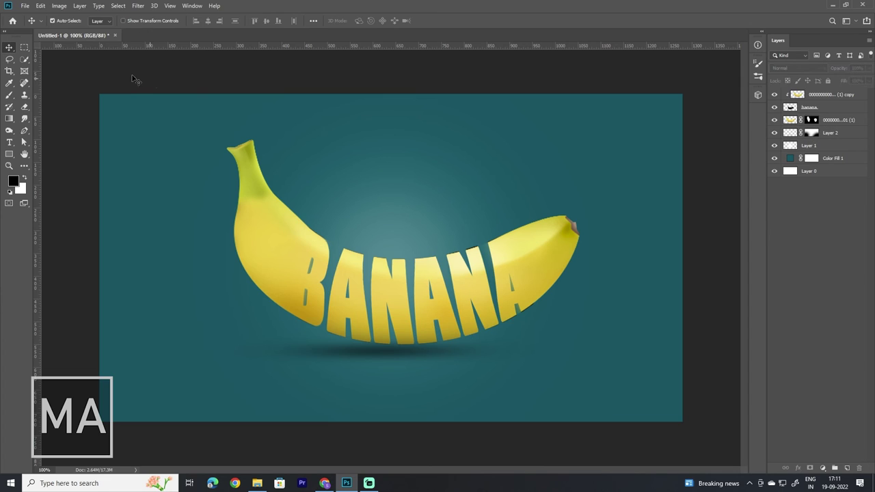
# Step: Place the palm-leaf PNG as a linked image above the top banana texture layer
pyautogui.click(835, 97)
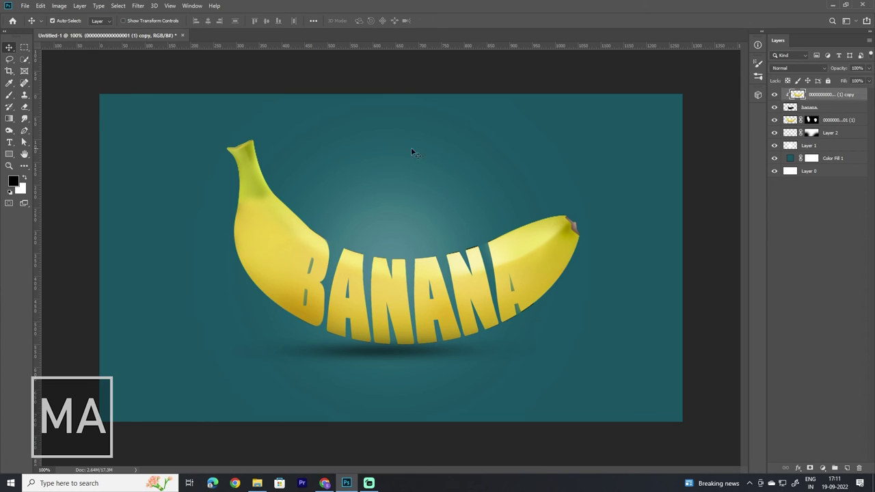
pyautogui.click(24, 6)
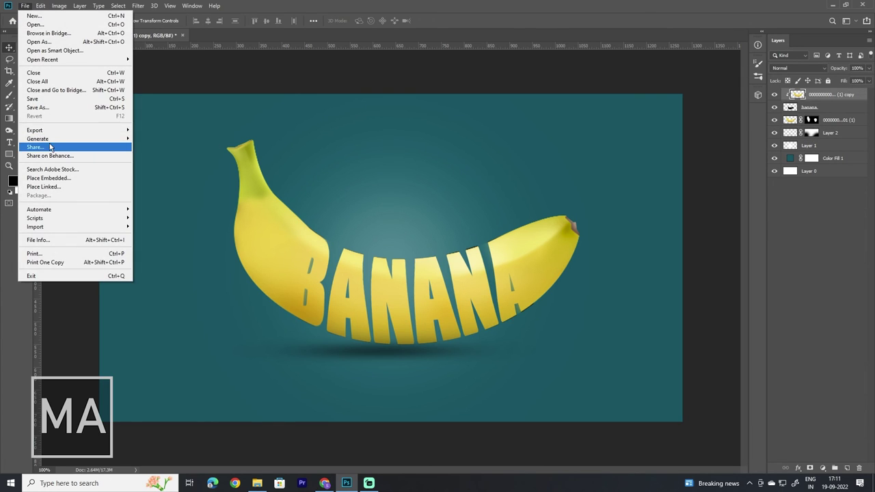
pyautogui.click(42, 186)
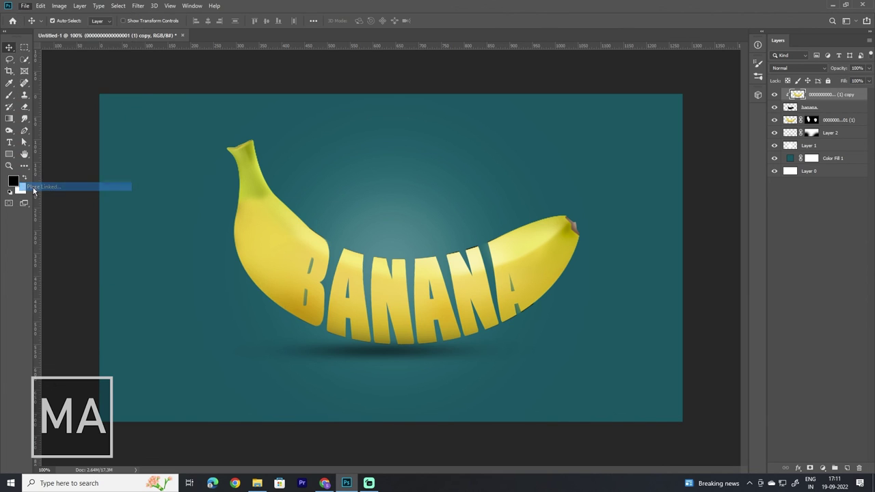
pyautogui.click(164, 102)
pyautogui.click(414, 372)
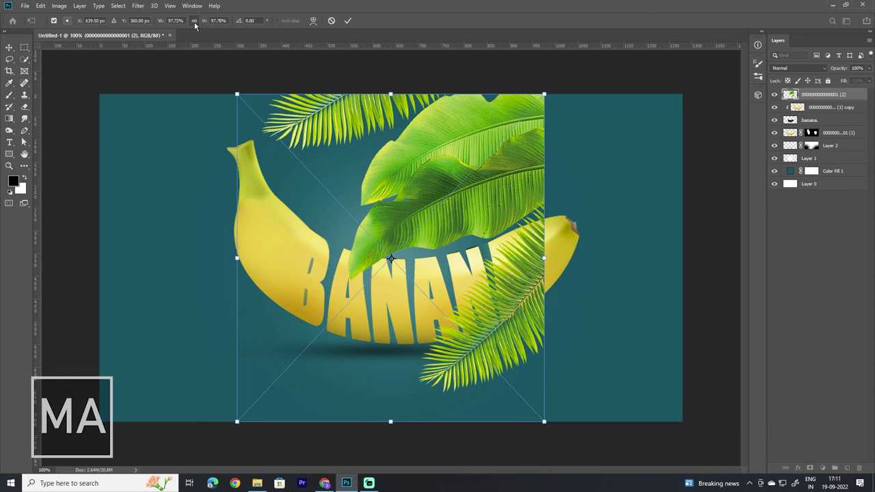
# Step: Scale the palm leaves to 44.72%, set them in the top-right corner, and drag out a copy
pyautogui.moveTo(162, 21)
pyautogui.mouseDown()
pyautogui.moveTo(145, 62)
pyautogui.moveTo(168, 73)
pyautogui.mouseUp()
pyautogui.moveTo(426, 195); pyautogui.dragTo(599, 141)
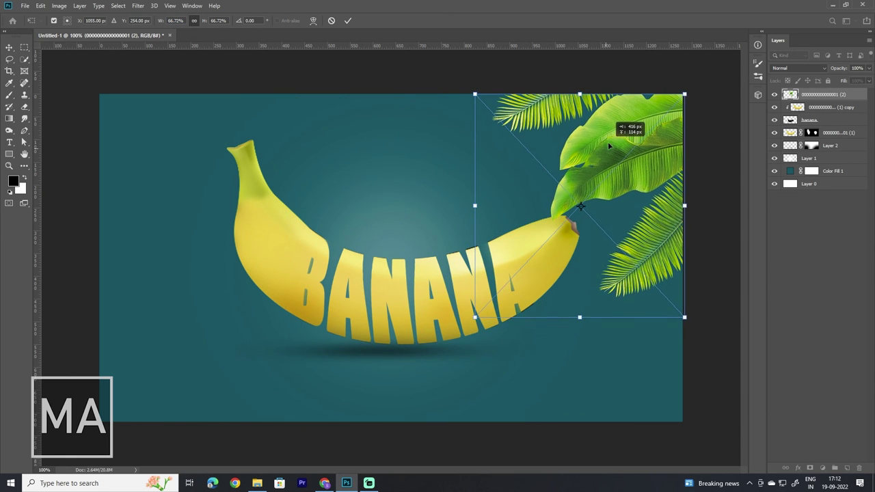
pyautogui.moveTo(156, 26); pyautogui.dragTo(471, 180)
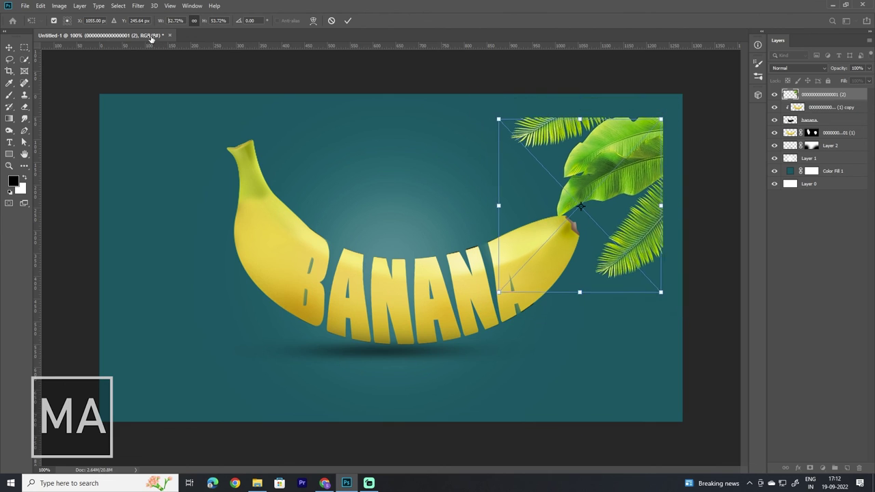
pyautogui.moveTo(610, 179)
pyautogui.mouseDown()
pyautogui.moveTo(634, 138)
pyautogui.moveTo(642, 143)
pyautogui.mouseUp()
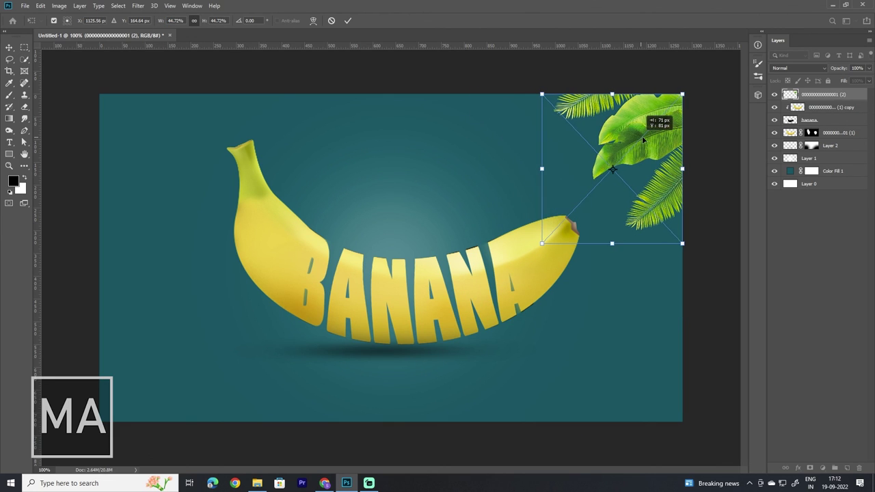
pyautogui.click(348, 21)
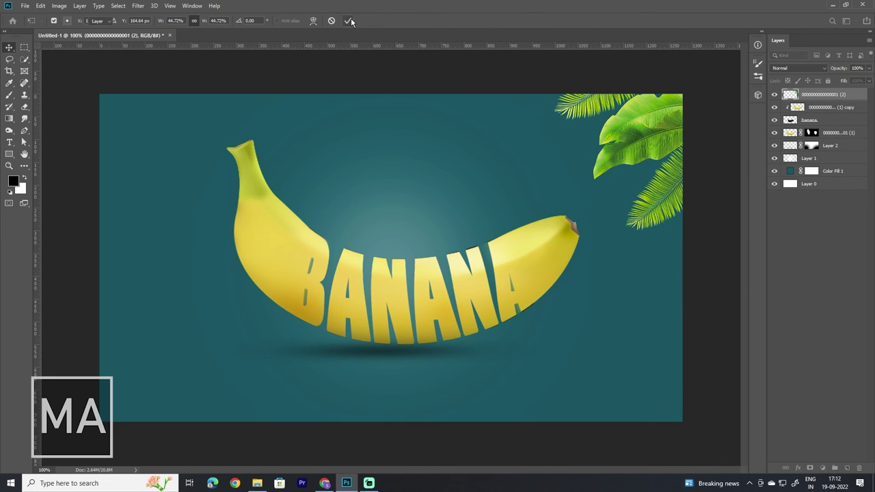
pyautogui.moveTo(662, 140); pyautogui.dragTo(328, 308)
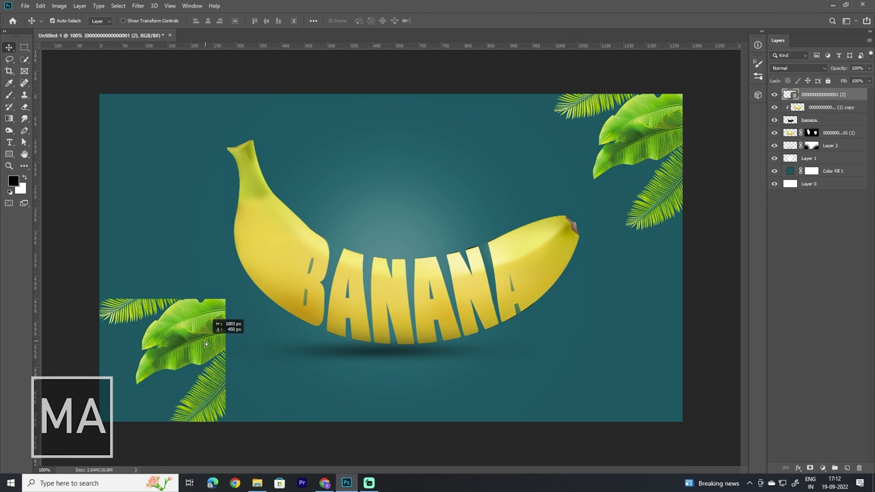
# Step: Rotate the palm-leaf copy into the bottom-left corner, then hide the panels to view the artwork
pyautogui.moveTo(328, 308); pyautogui.dragTo(225, 328)
pyautogui.hotkey('ctrl', 't')
pyautogui.moveTo(234, 294)
pyautogui.mouseDown()
pyautogui.moveTo(7, 342)
pyautogui.moveTo(99, 431)
pyautogui.moveTo(147, 380)
pyautogui.mouseUp()
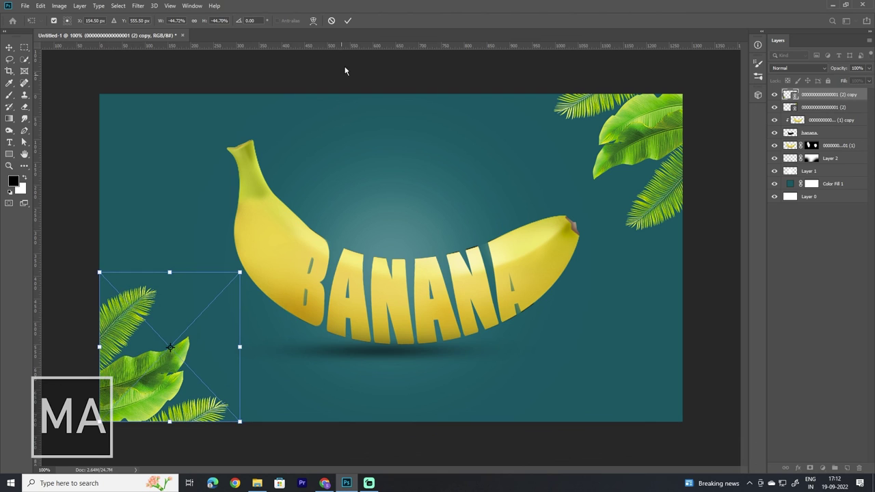
pyautogui.click(348, 21)
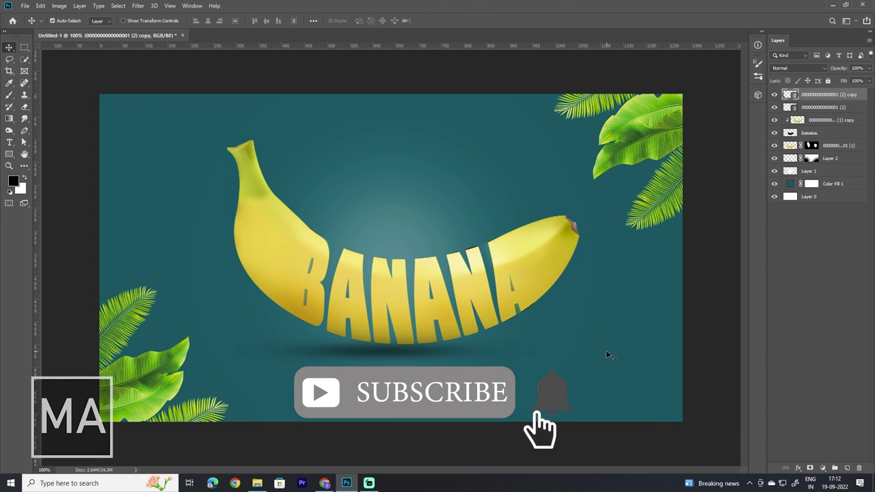
pyautogui.press('Tab')
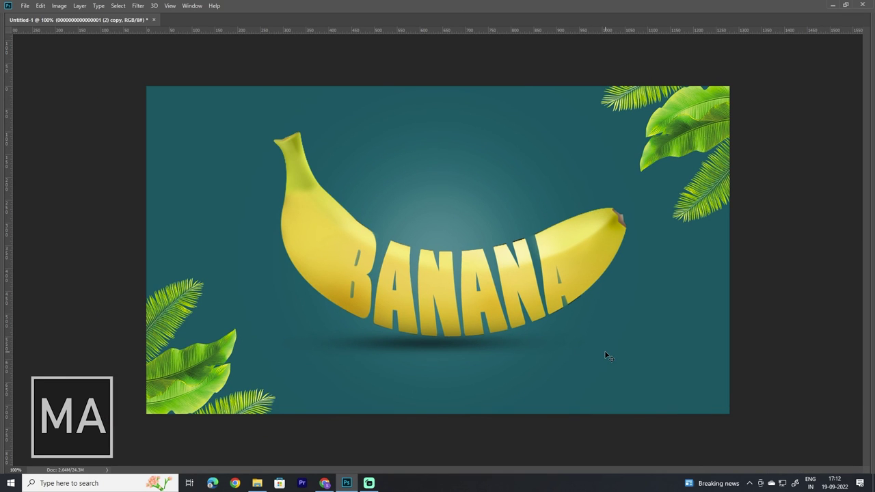